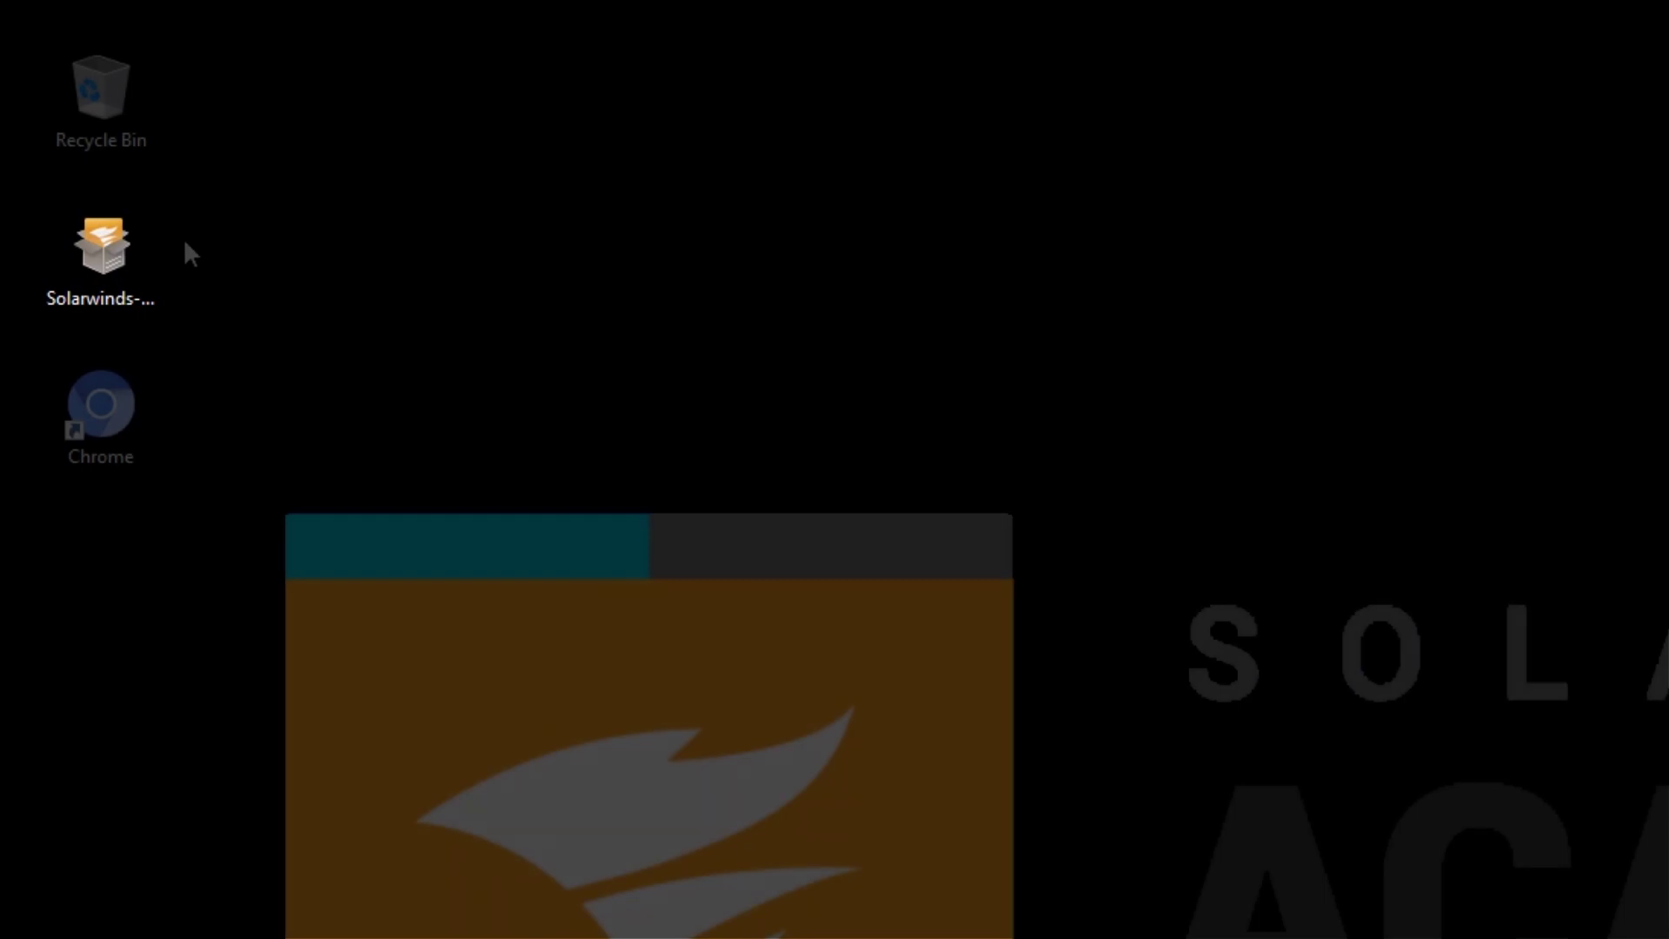
# Launch the SolarWinds installer and move past product selection, without adding products, to the system check
pyautogui.doubleClick(121, 256)
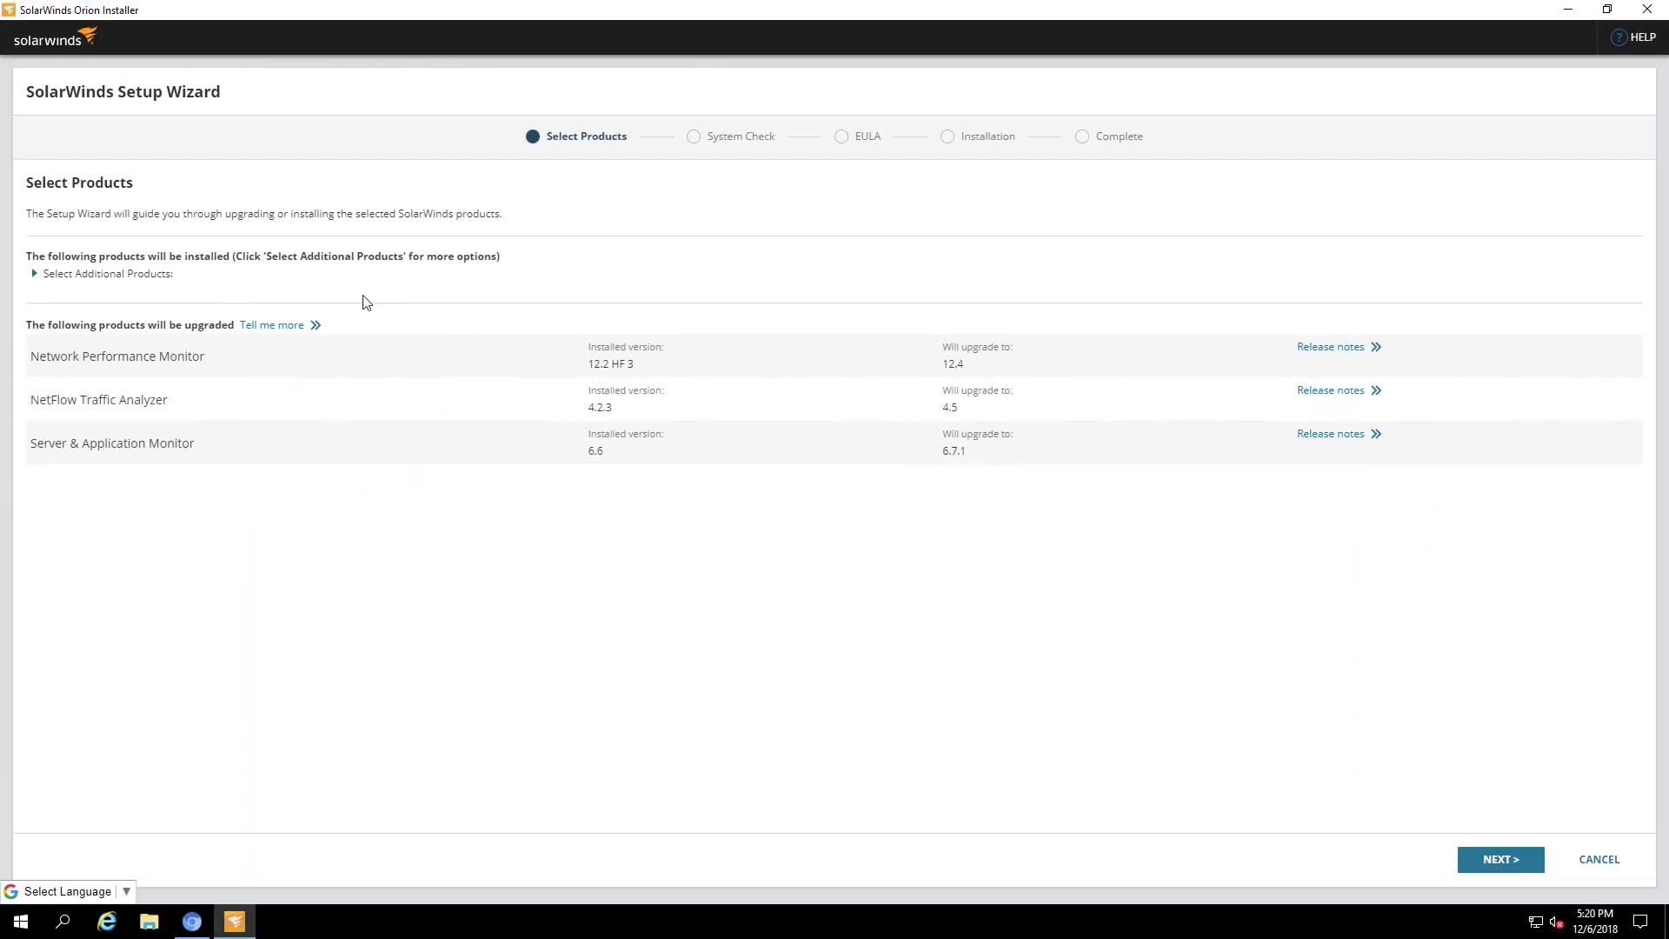
pyautogui.click(34, 274)
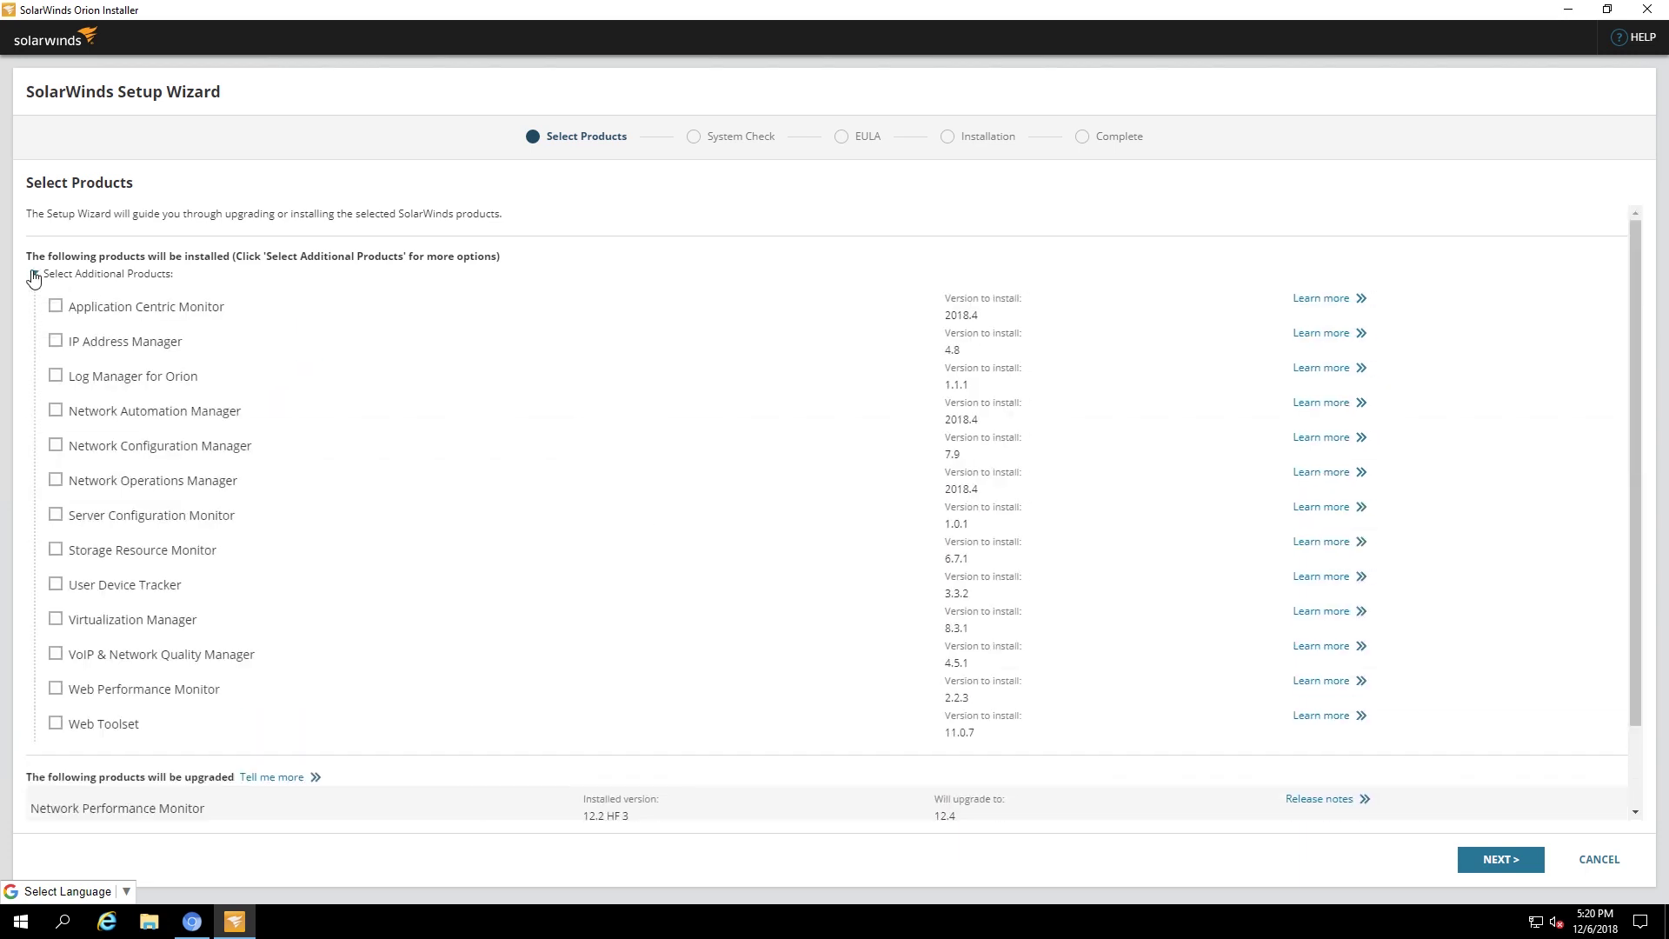
pyautogui.click(35, 275)
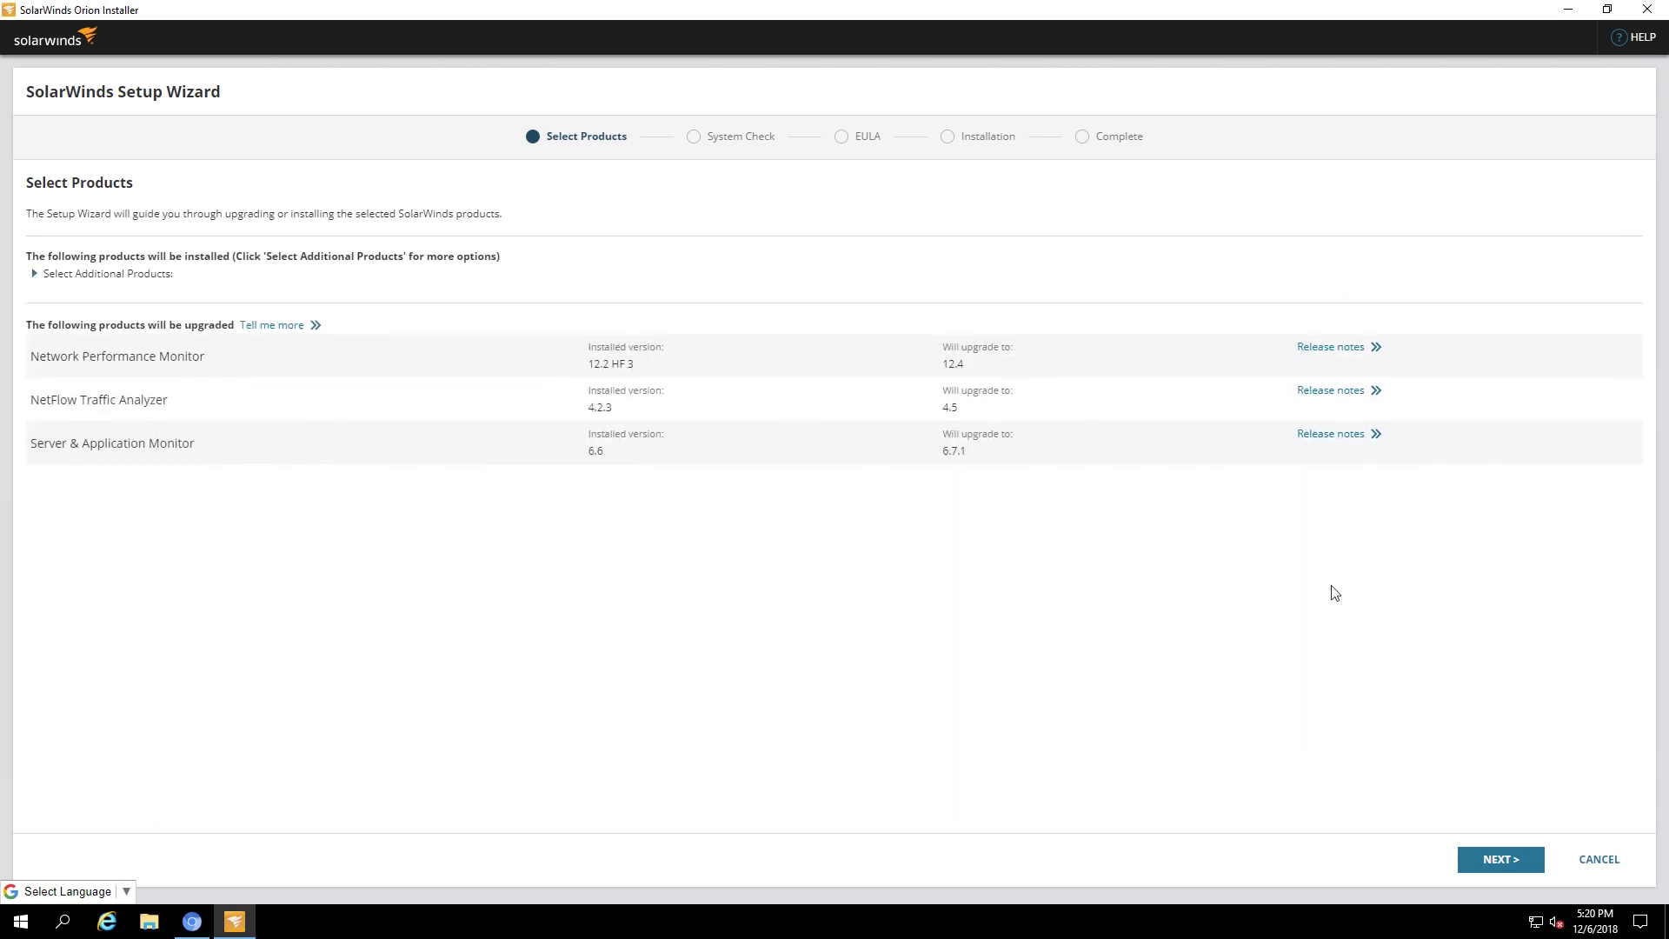
pyautogui.click(1487, 858)
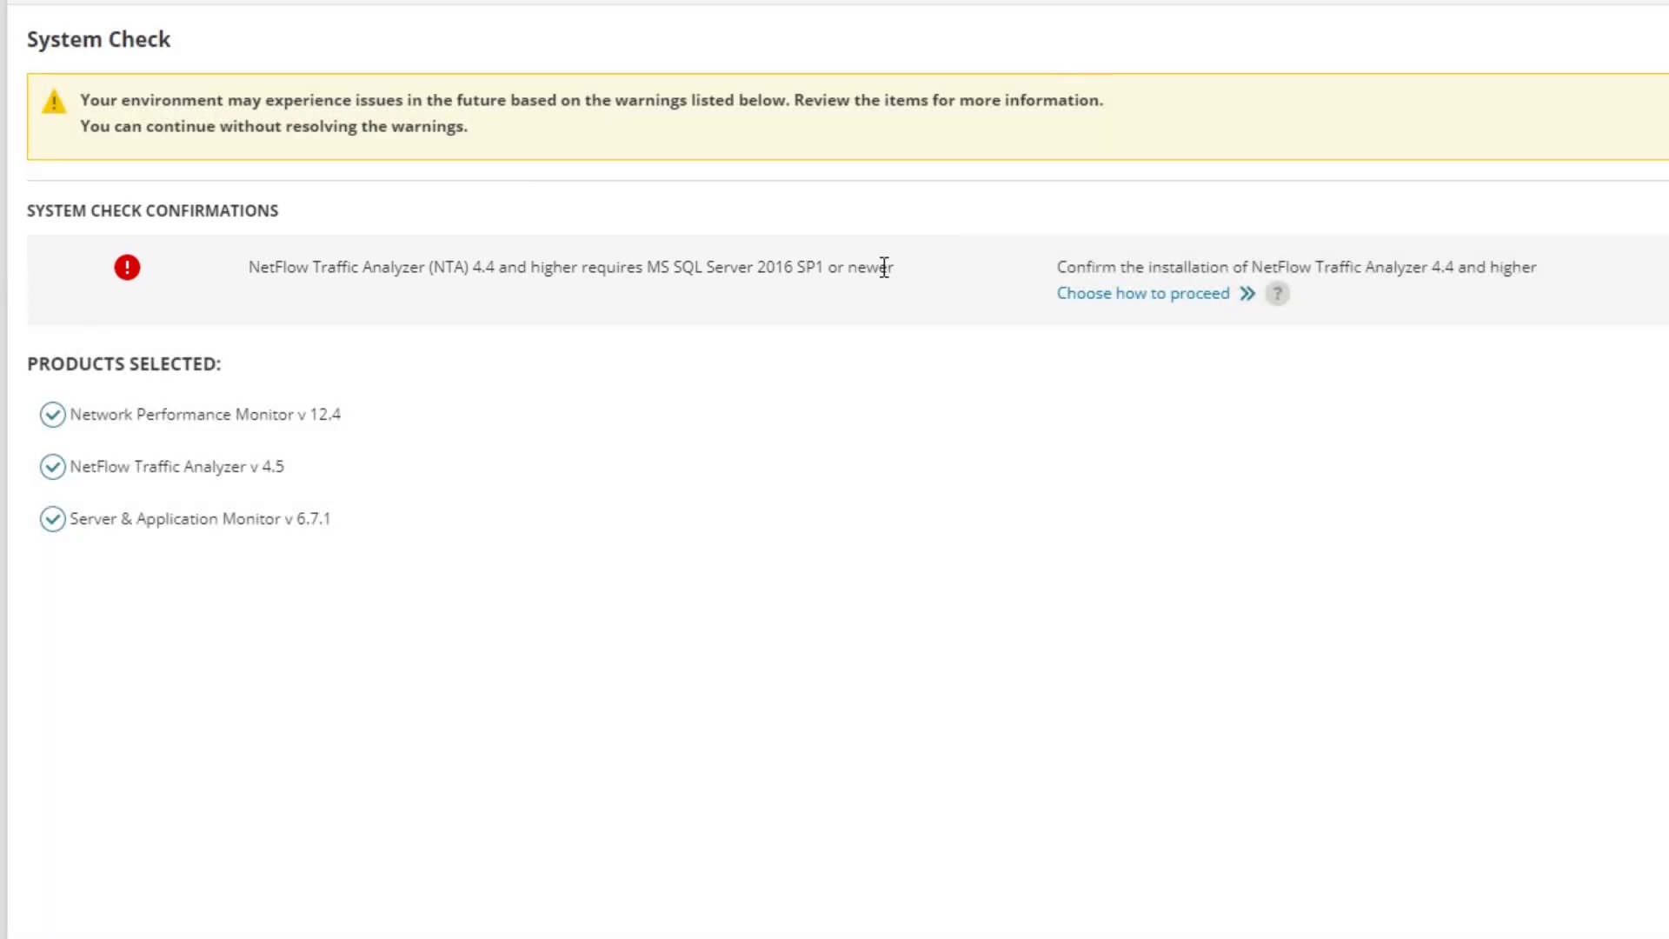
# Confirm installing NTA 4.4+ with a new MS SQL 2016 SP1 flow storage database
pyautogui.click(1096, 308)
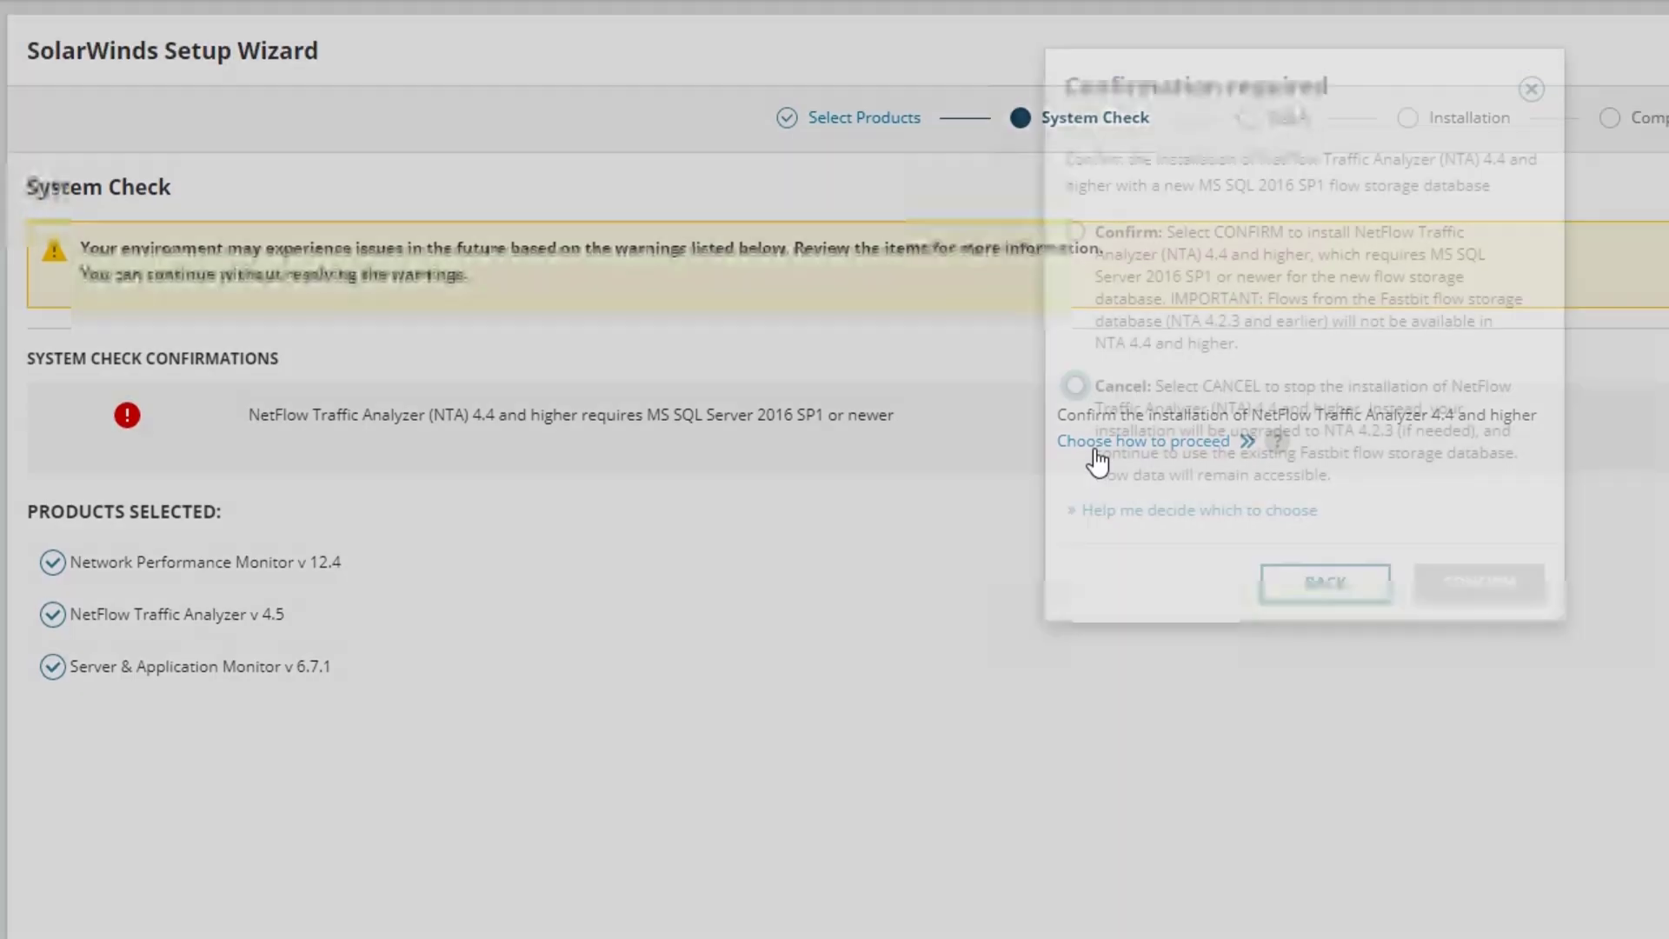
pyautogui.click(1075, 236)
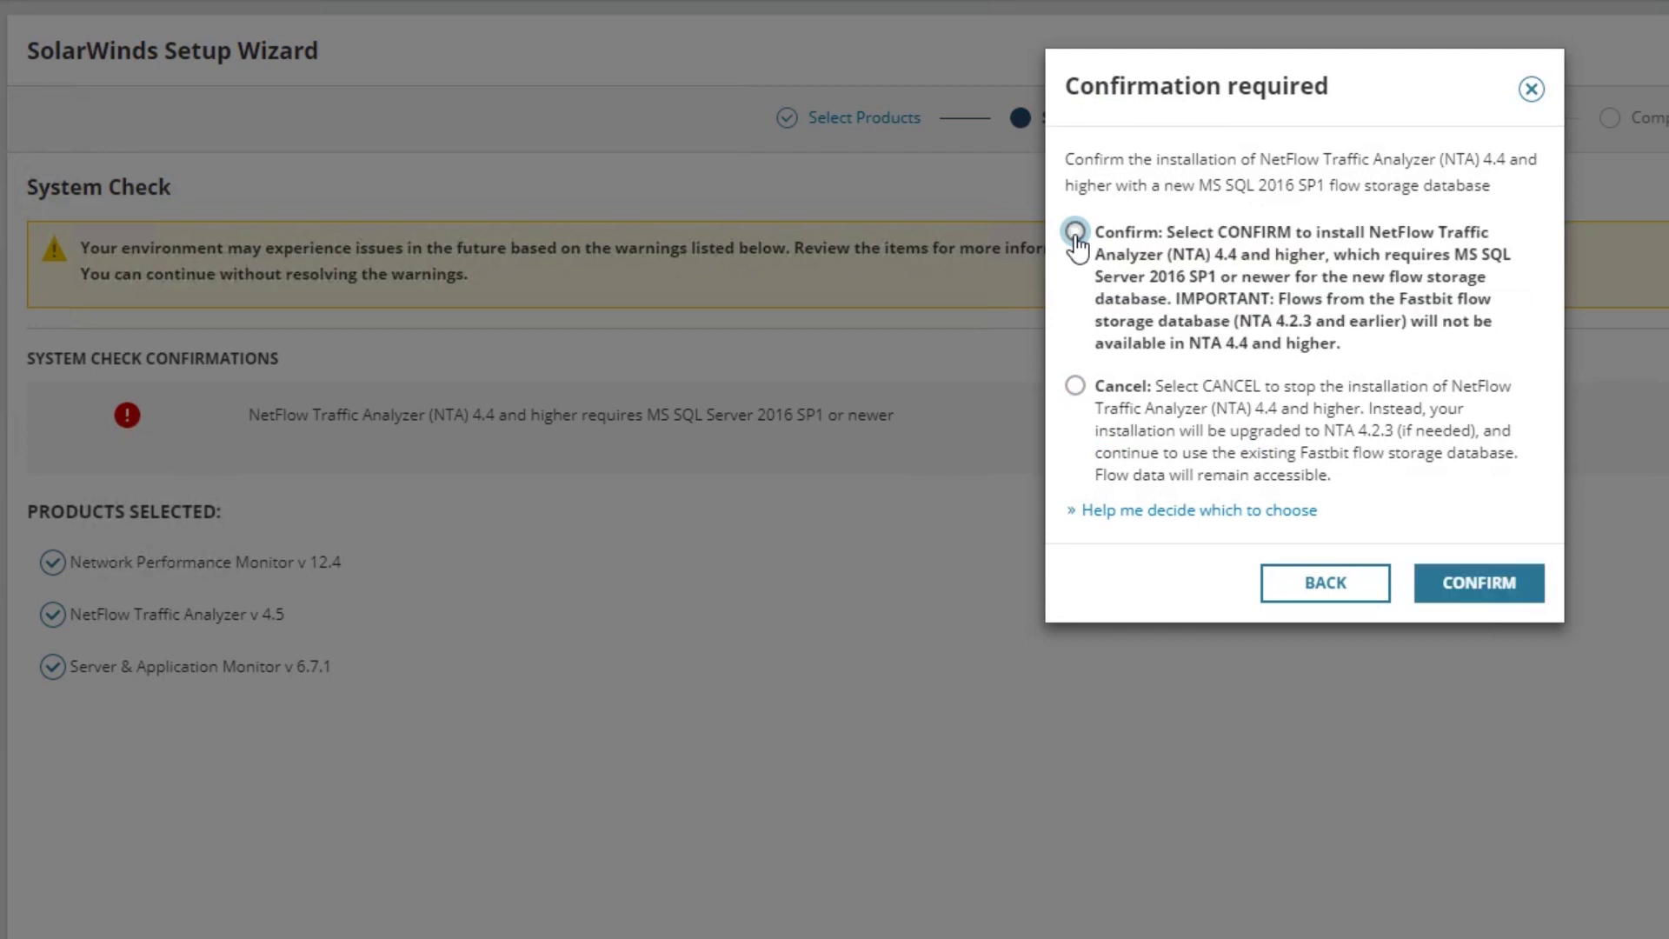
pyautogui.click(1471, 590)
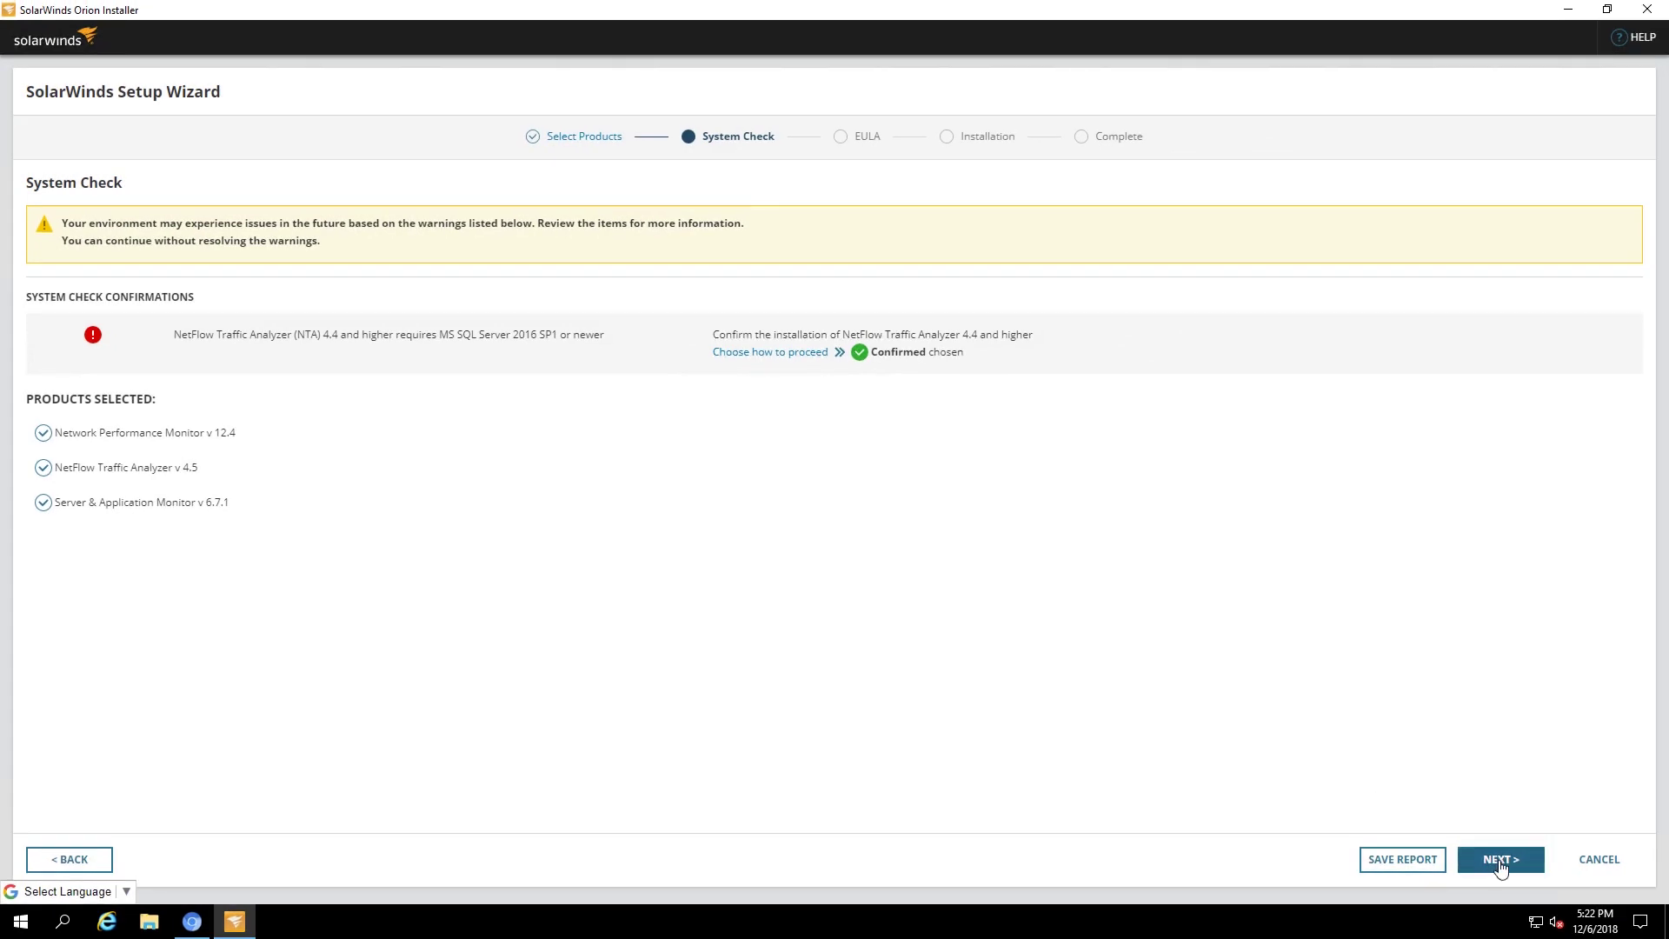
pyautogui.click(1501, 862)
# Accept the EULA, confirm the database is backed up, and install the NPM, NTA and SAM upgrades
pyautogui.click(33, 827)
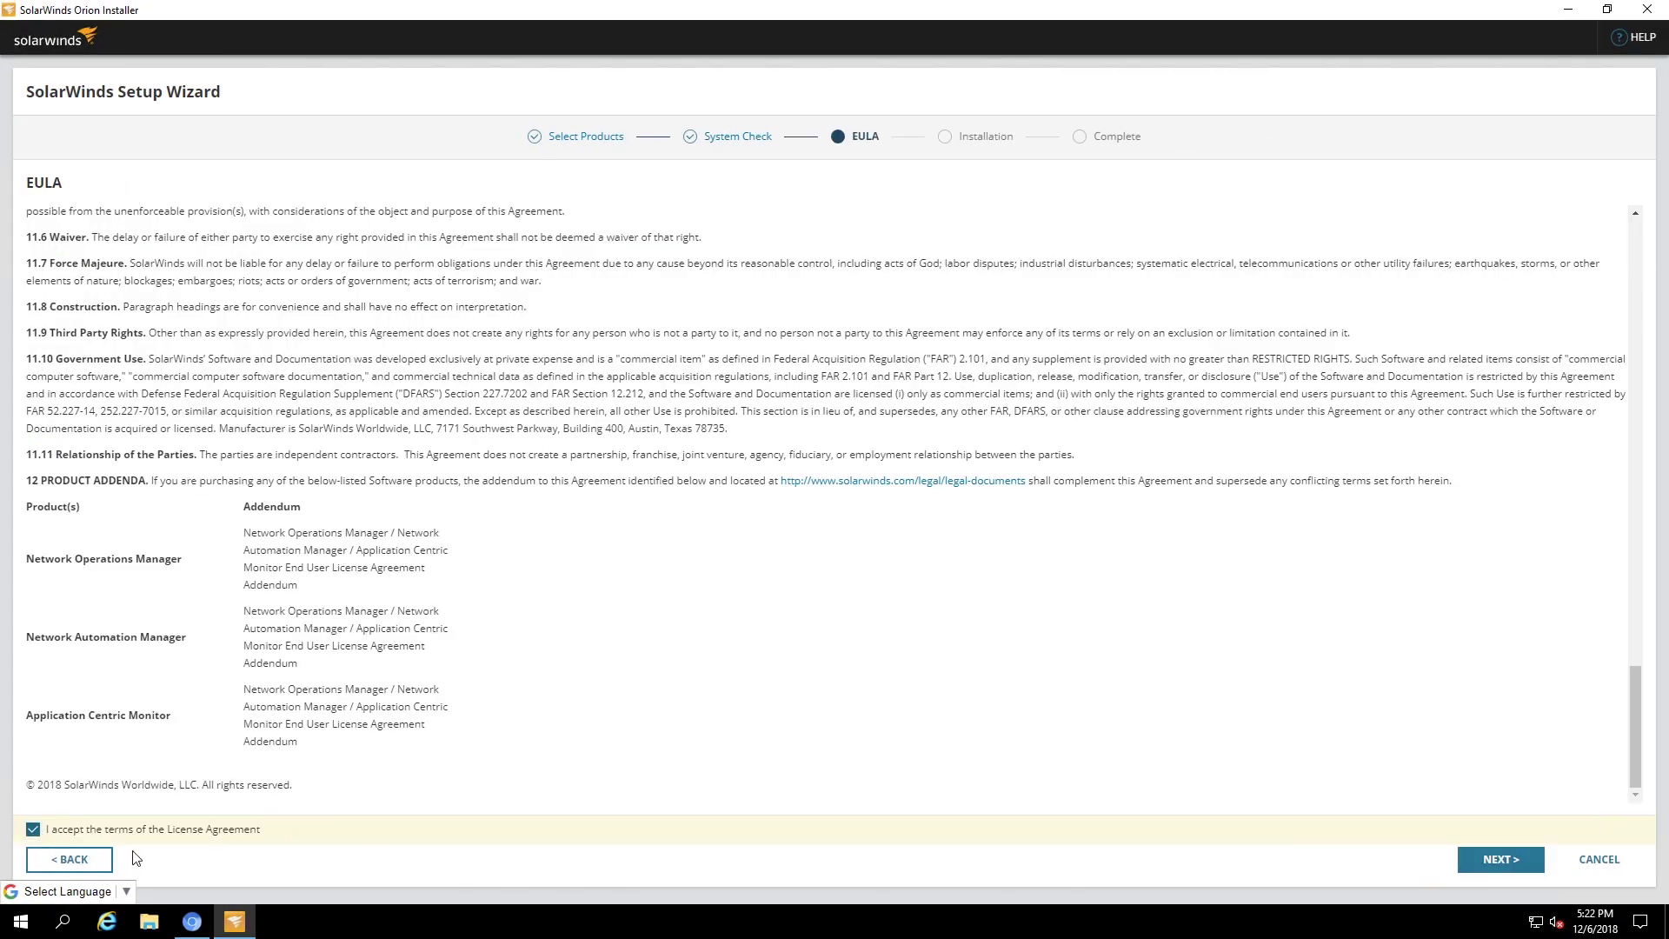
pyautogui.click(1487, 863)
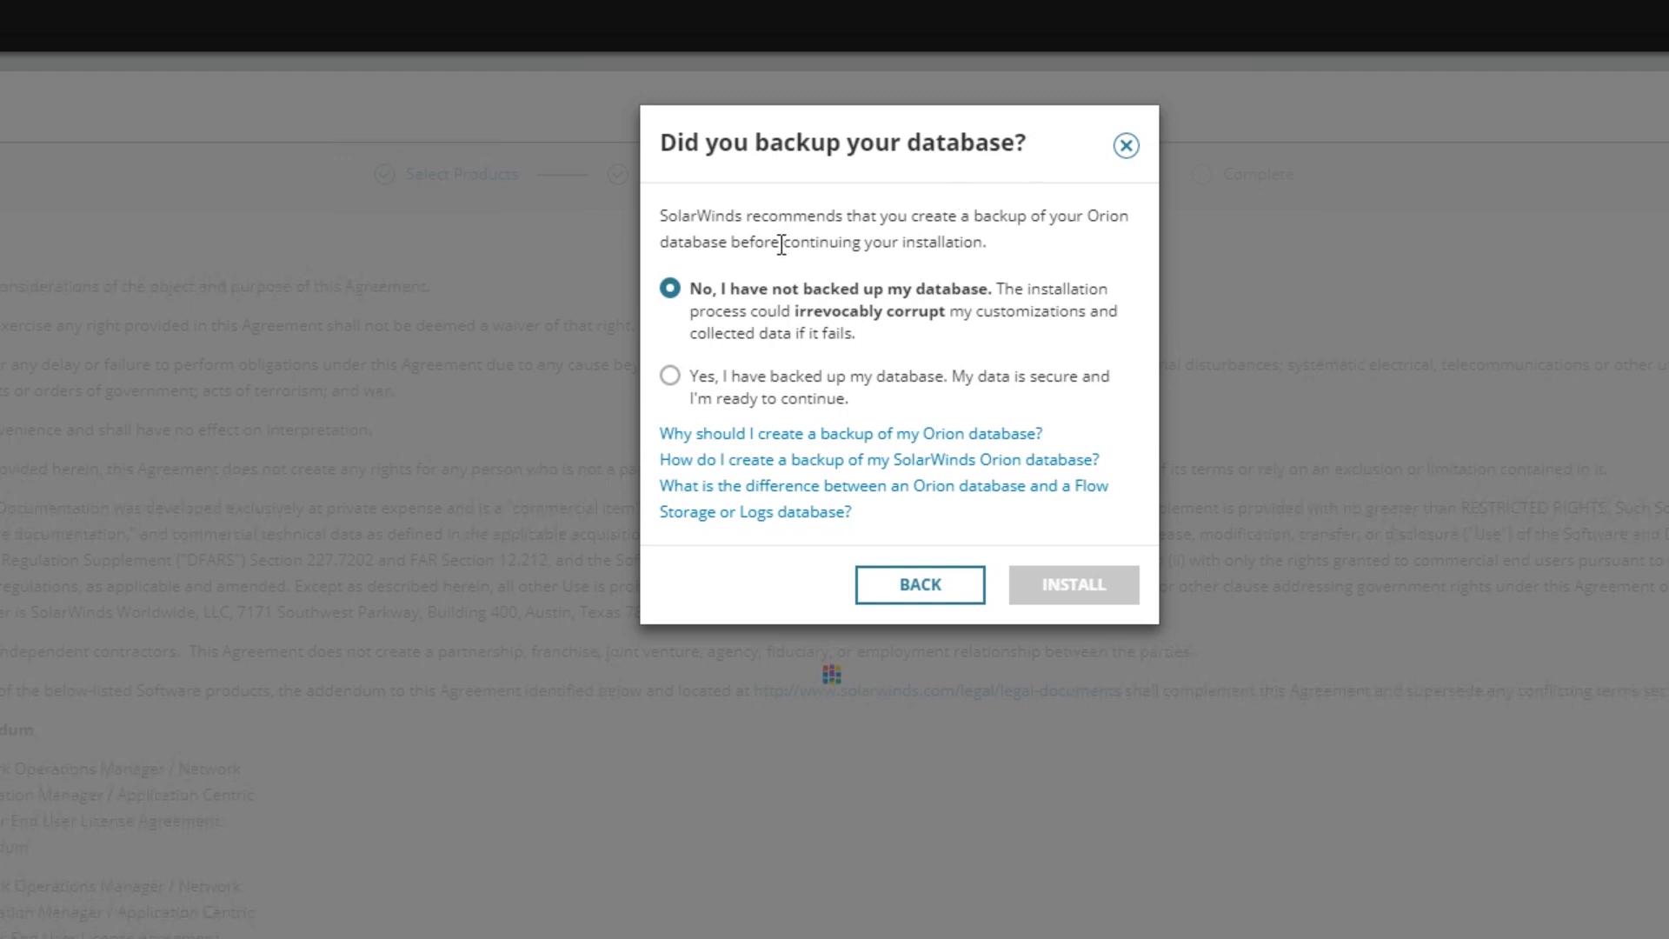
pyautogui.click(669, 375)
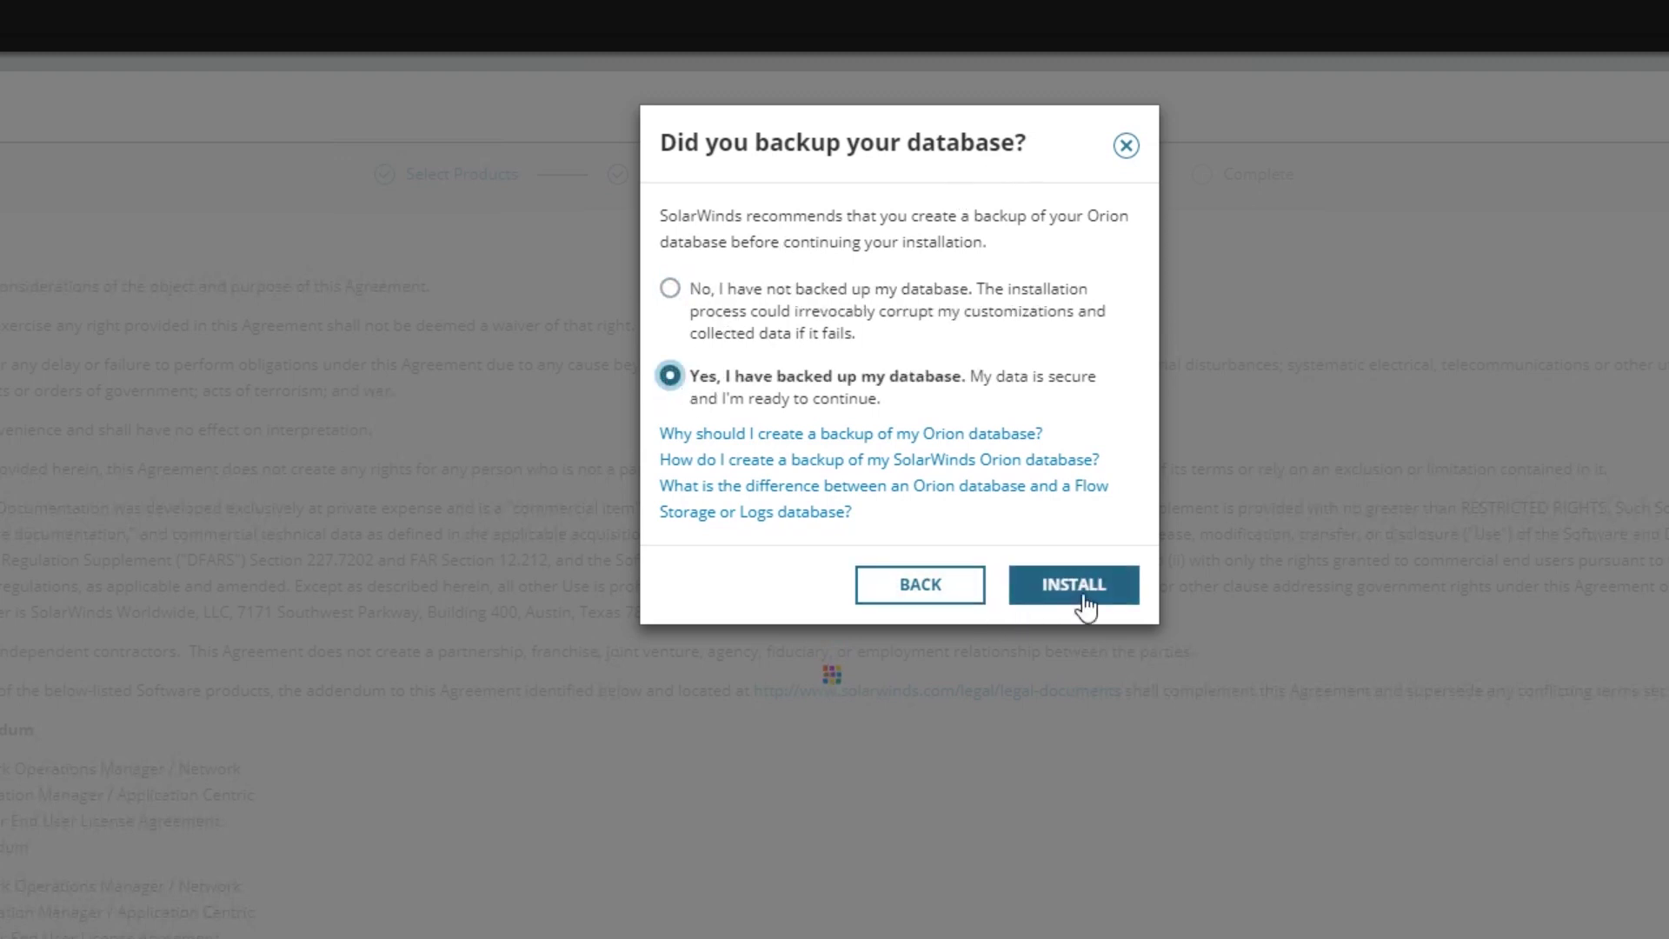
pyautogui.click(1077, 601)
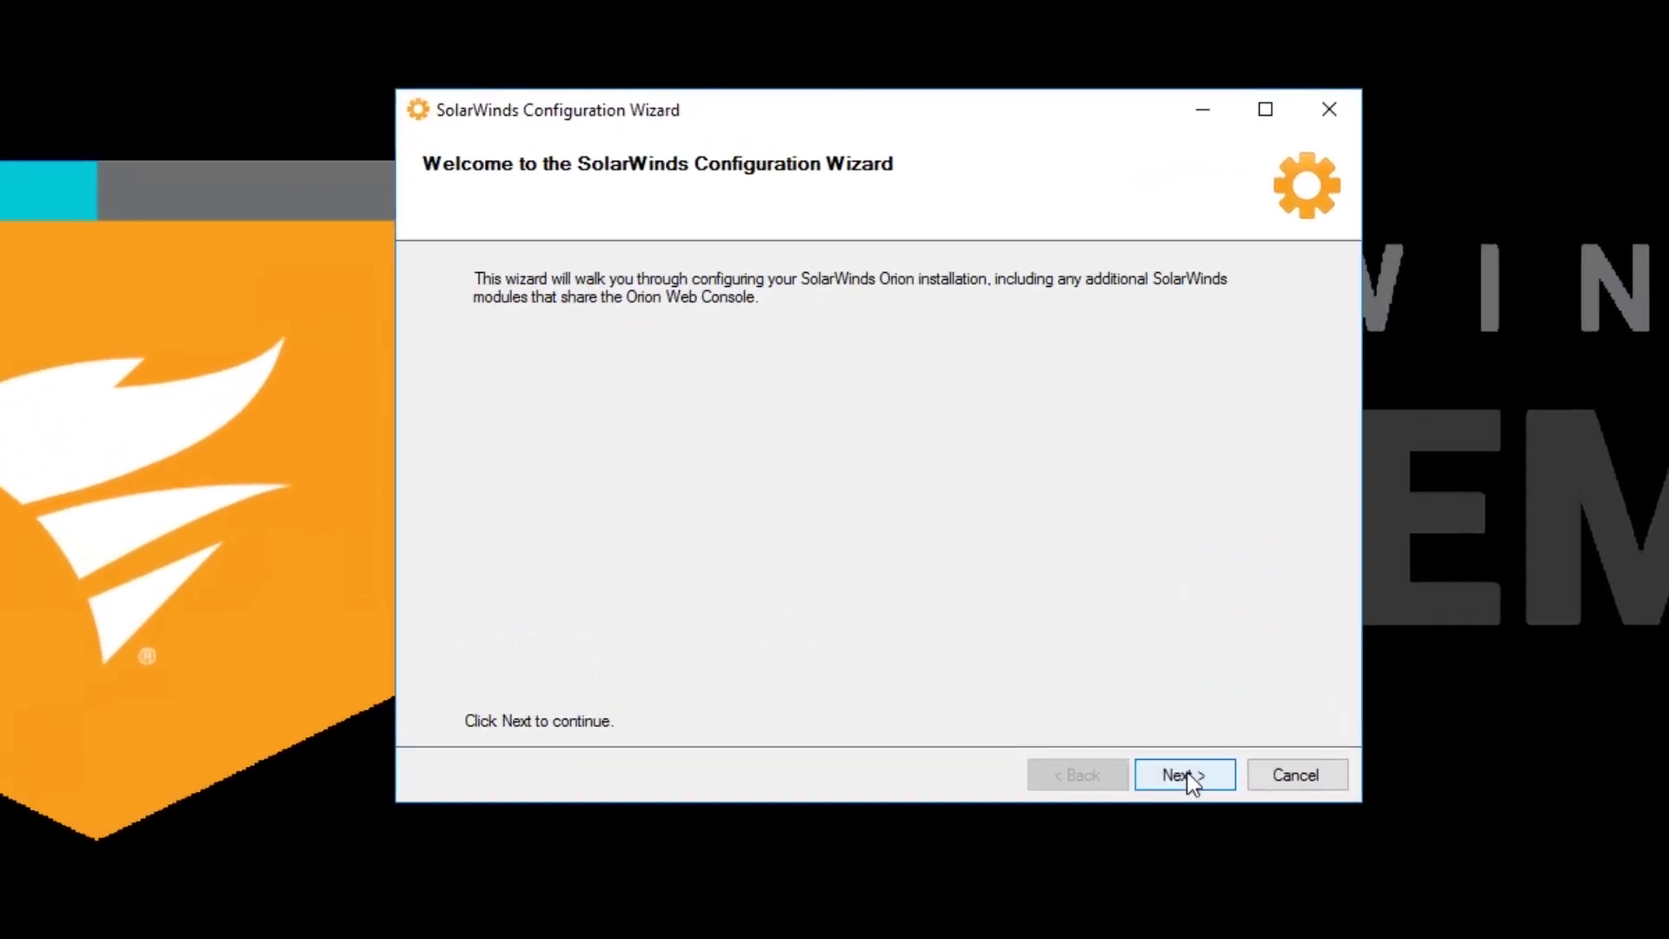
# Pass the Welcome, Database Settings and Database Account pages, keeping the existing SolarWindsOrion database and account
pyautogui.click(1175, 775)
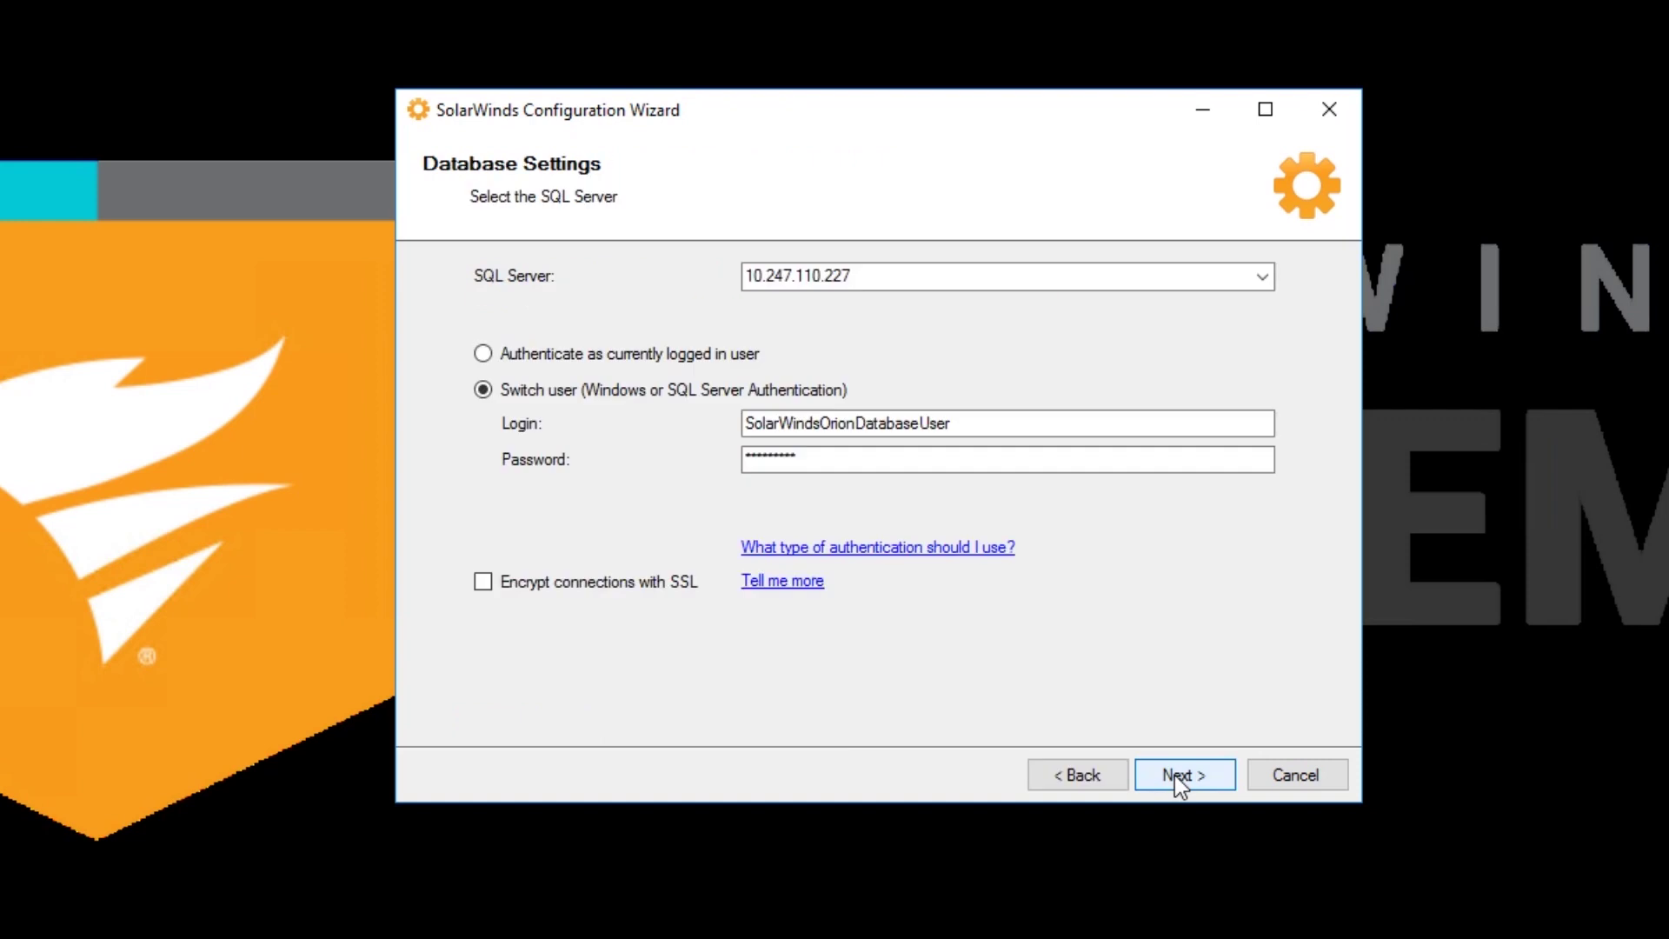
pyautogui.click(1176, 775)
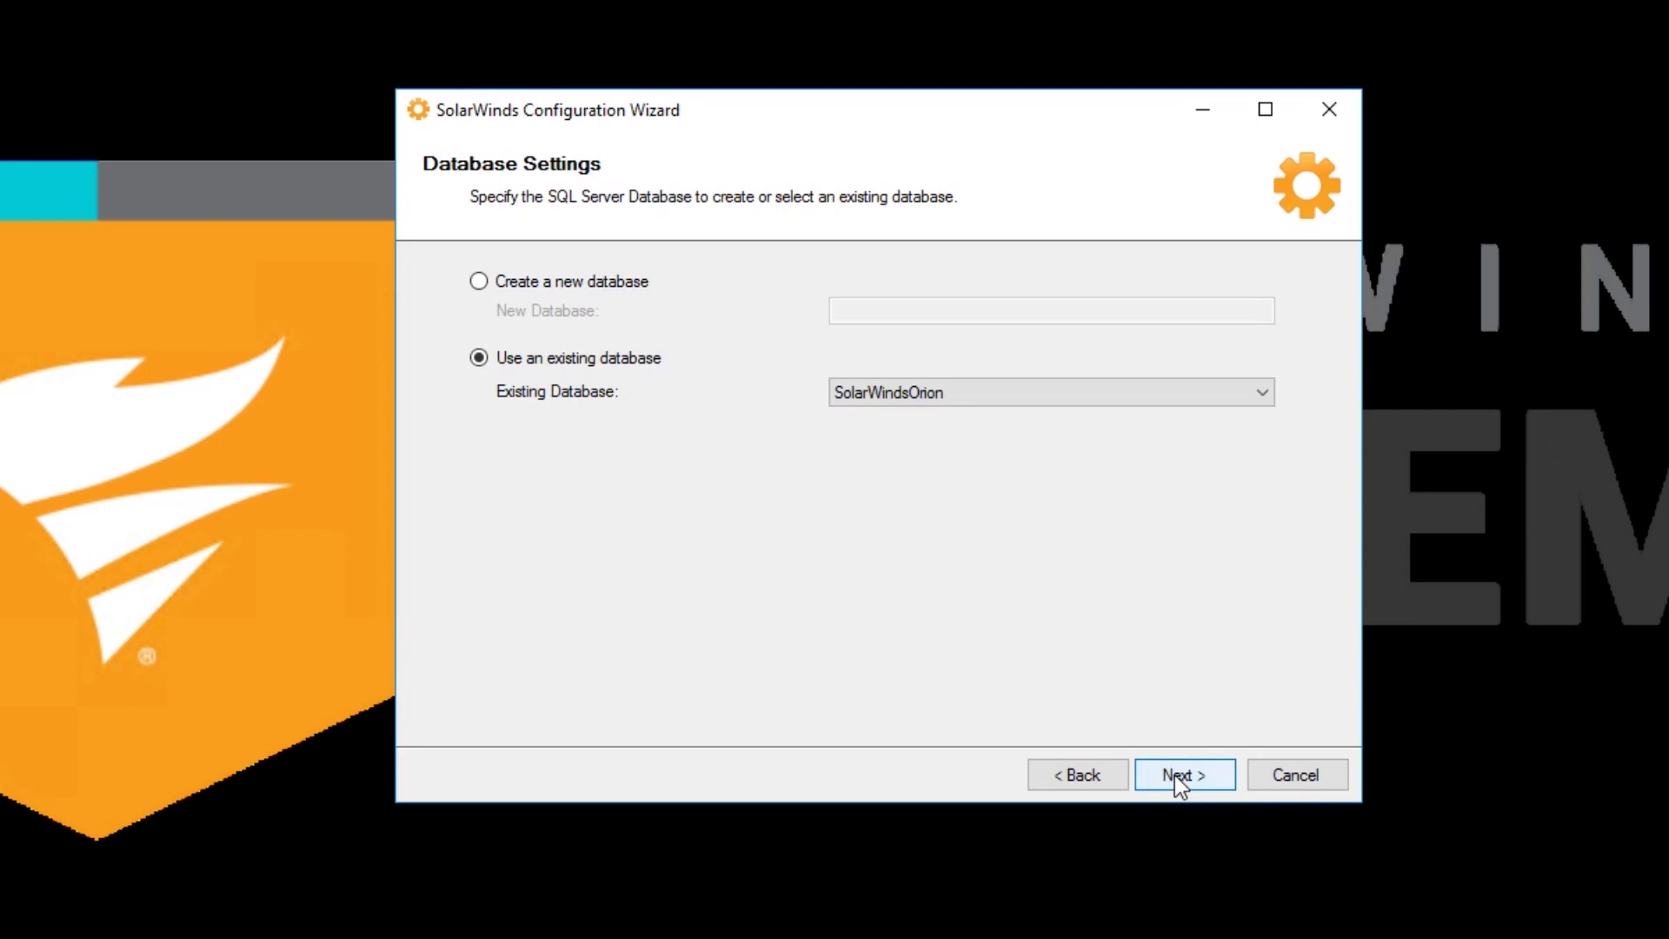
pyautogui.click(1175, 775)
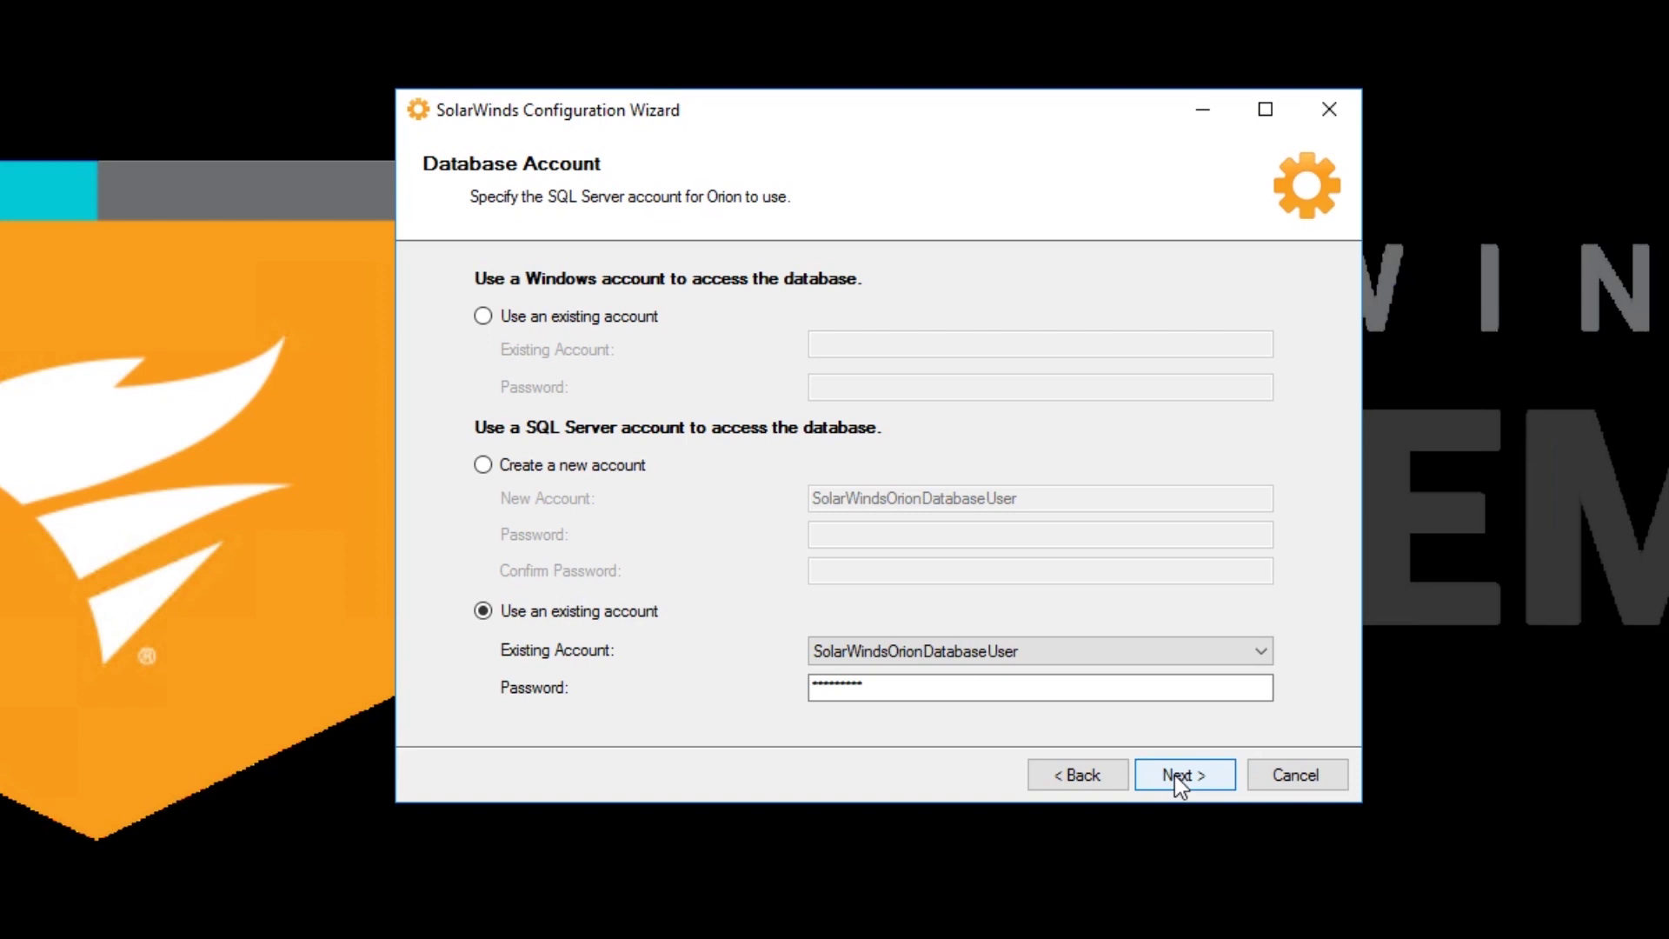
pyautogui.click(1175, 775)
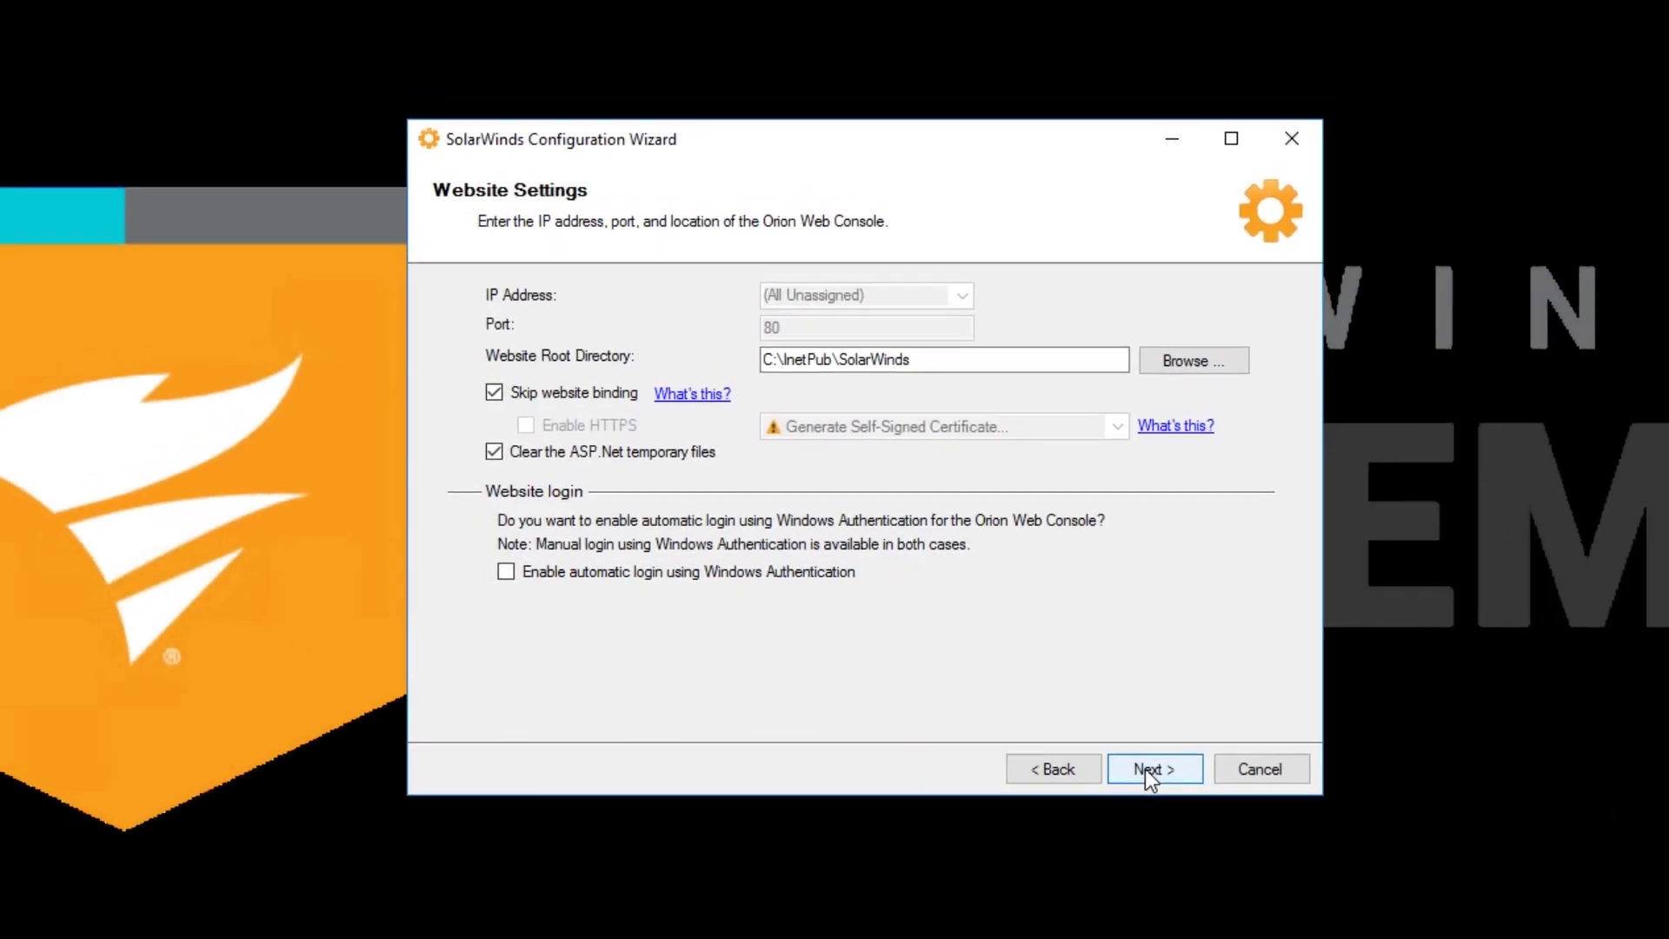
# Accept the default Website Settings
pyautogui.click(1123, 765)
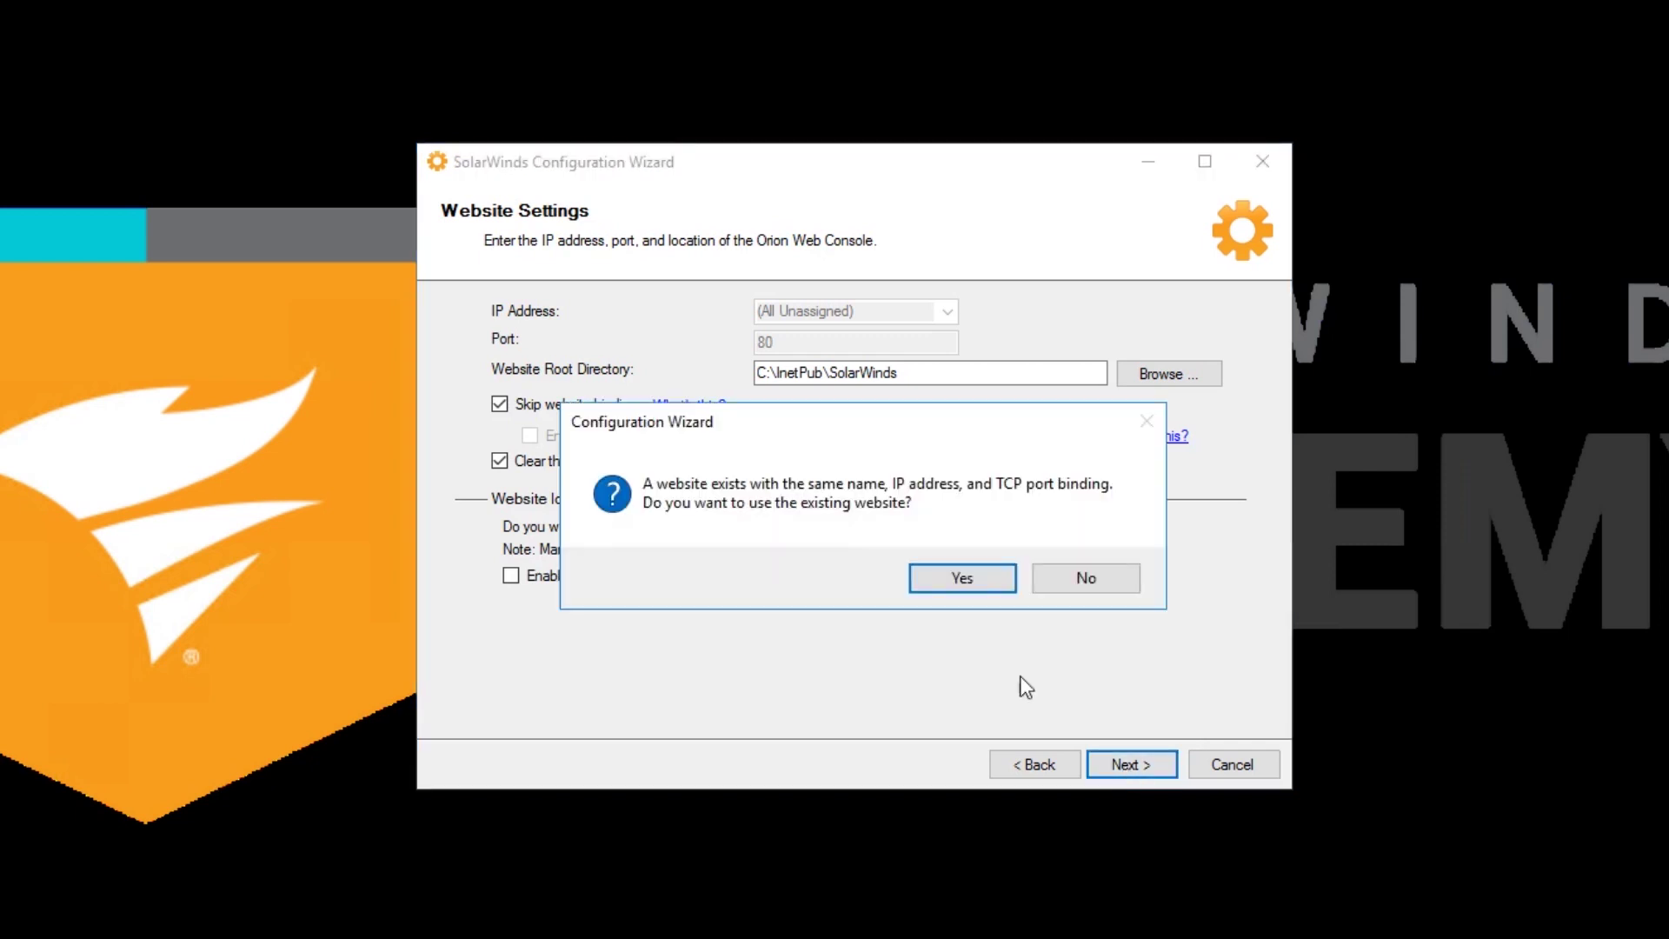
# Reuse the existing website and keep all listed services
pyautogui.click(962, 578)
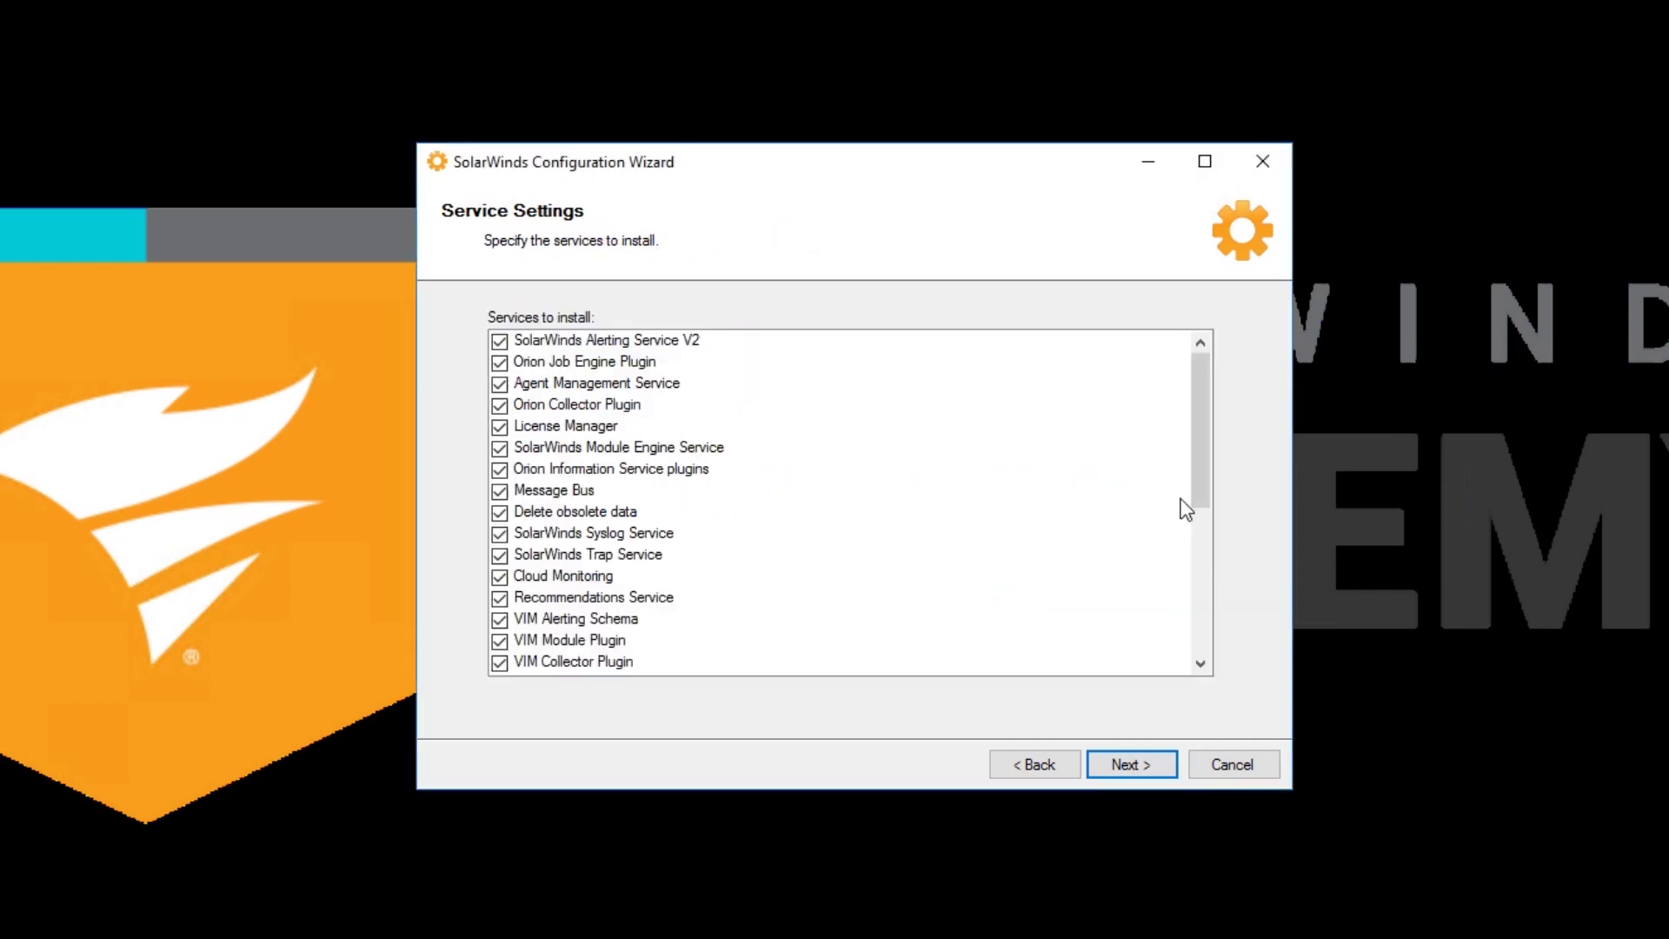
pyautogui.click(1202, 535)
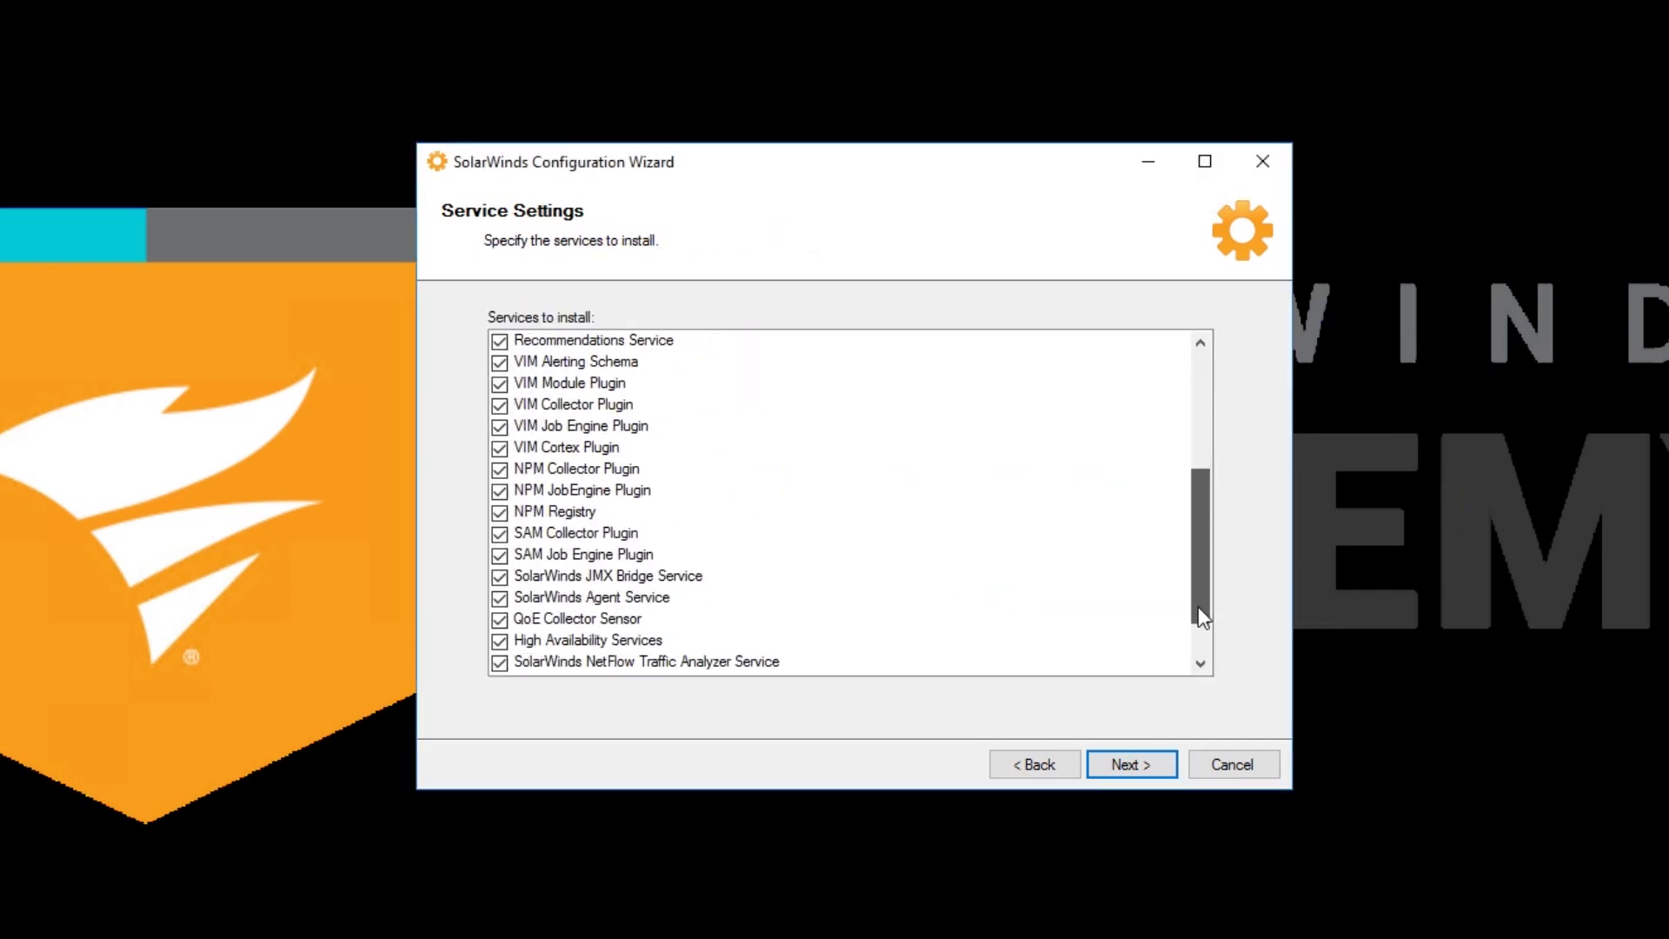
pyautogui.click(1159, 766)
# Point NTA flow storage at SQL server 10.247.110.227 with the SA login, then run the configuration
pyautogui.click(495, 489)
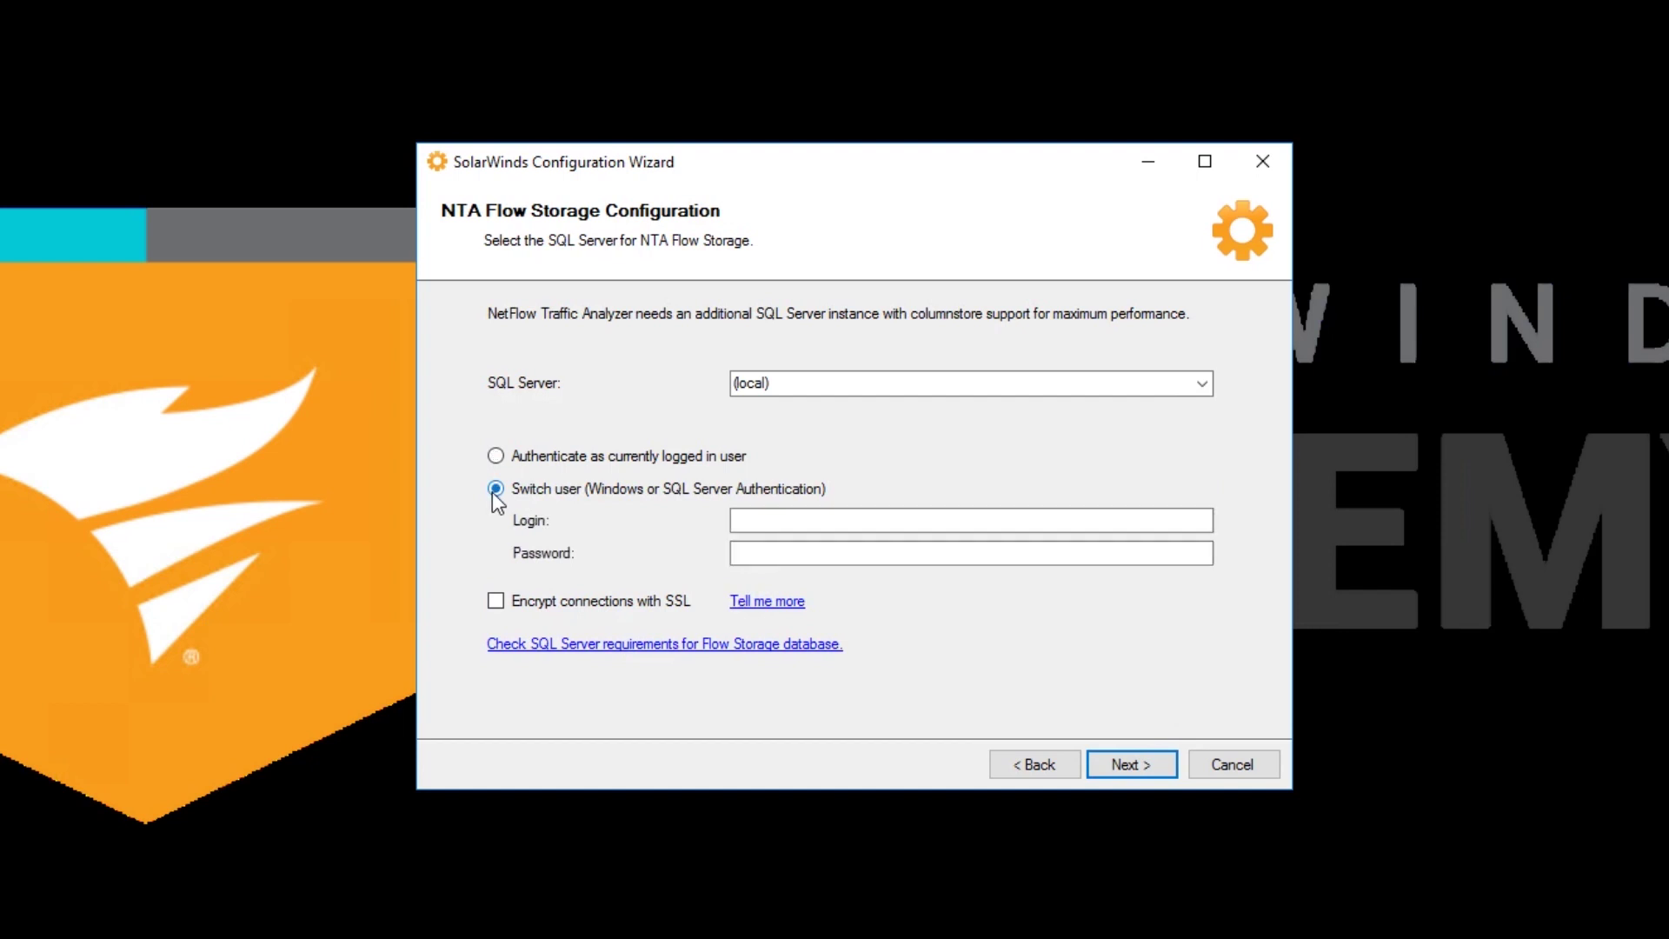
pyautogui.click(822, 382)
pyautogui.write('10.247.110.')
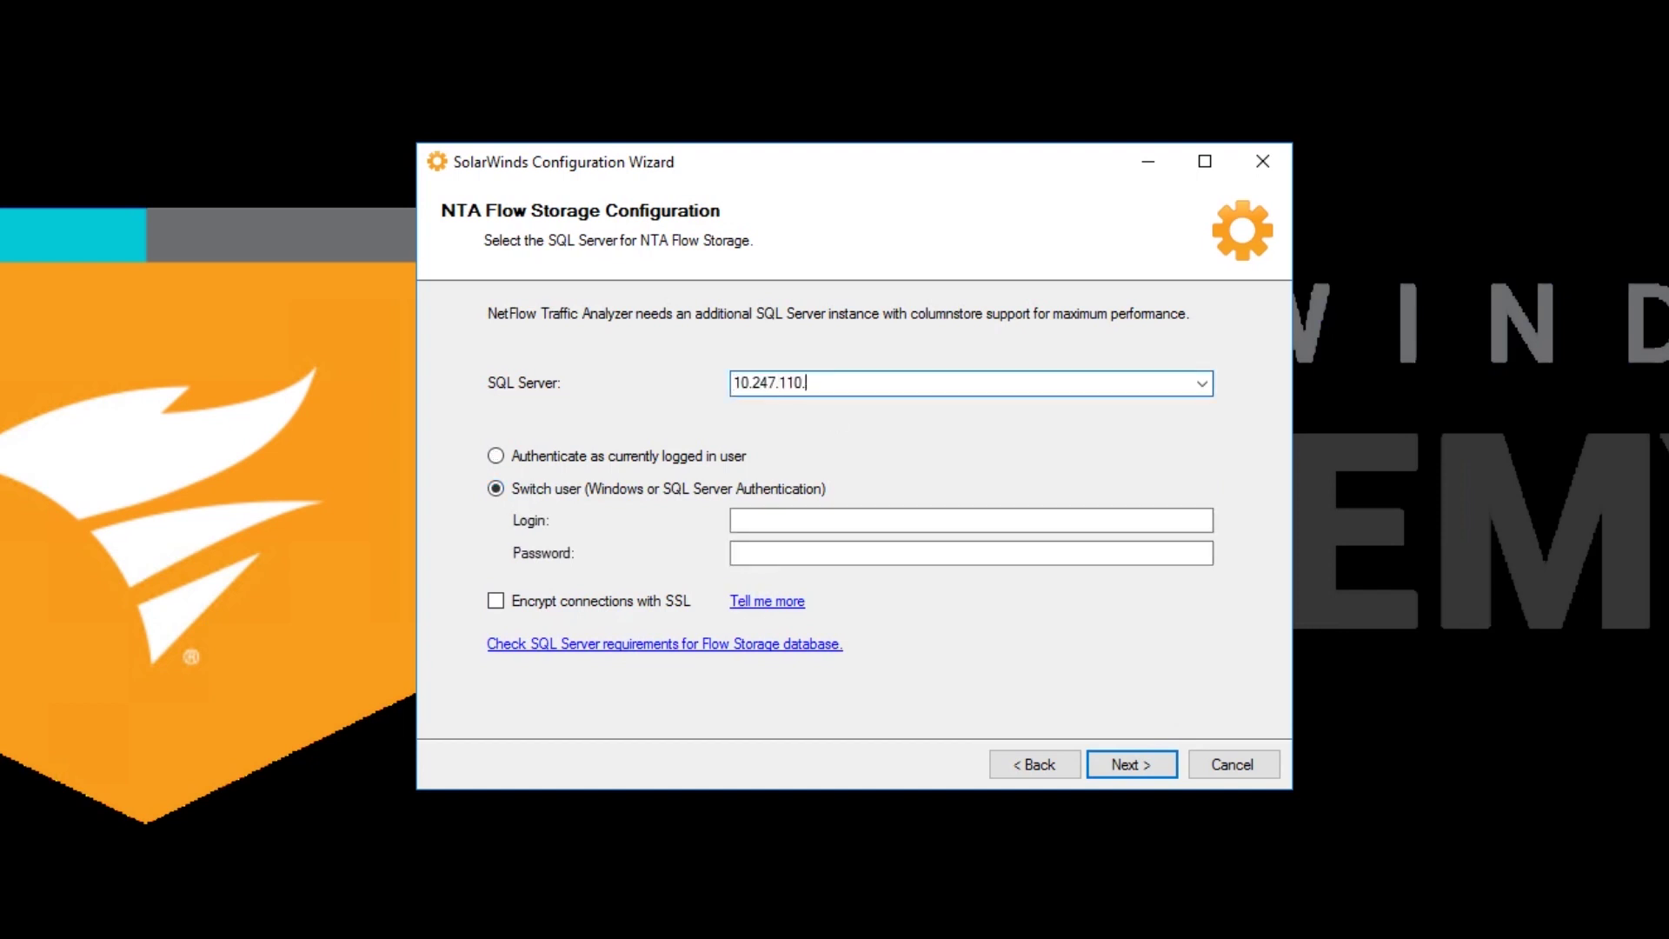
pyautogui.write('227')
pyautogui.click(763, 523)
pyautogui.write('SA')
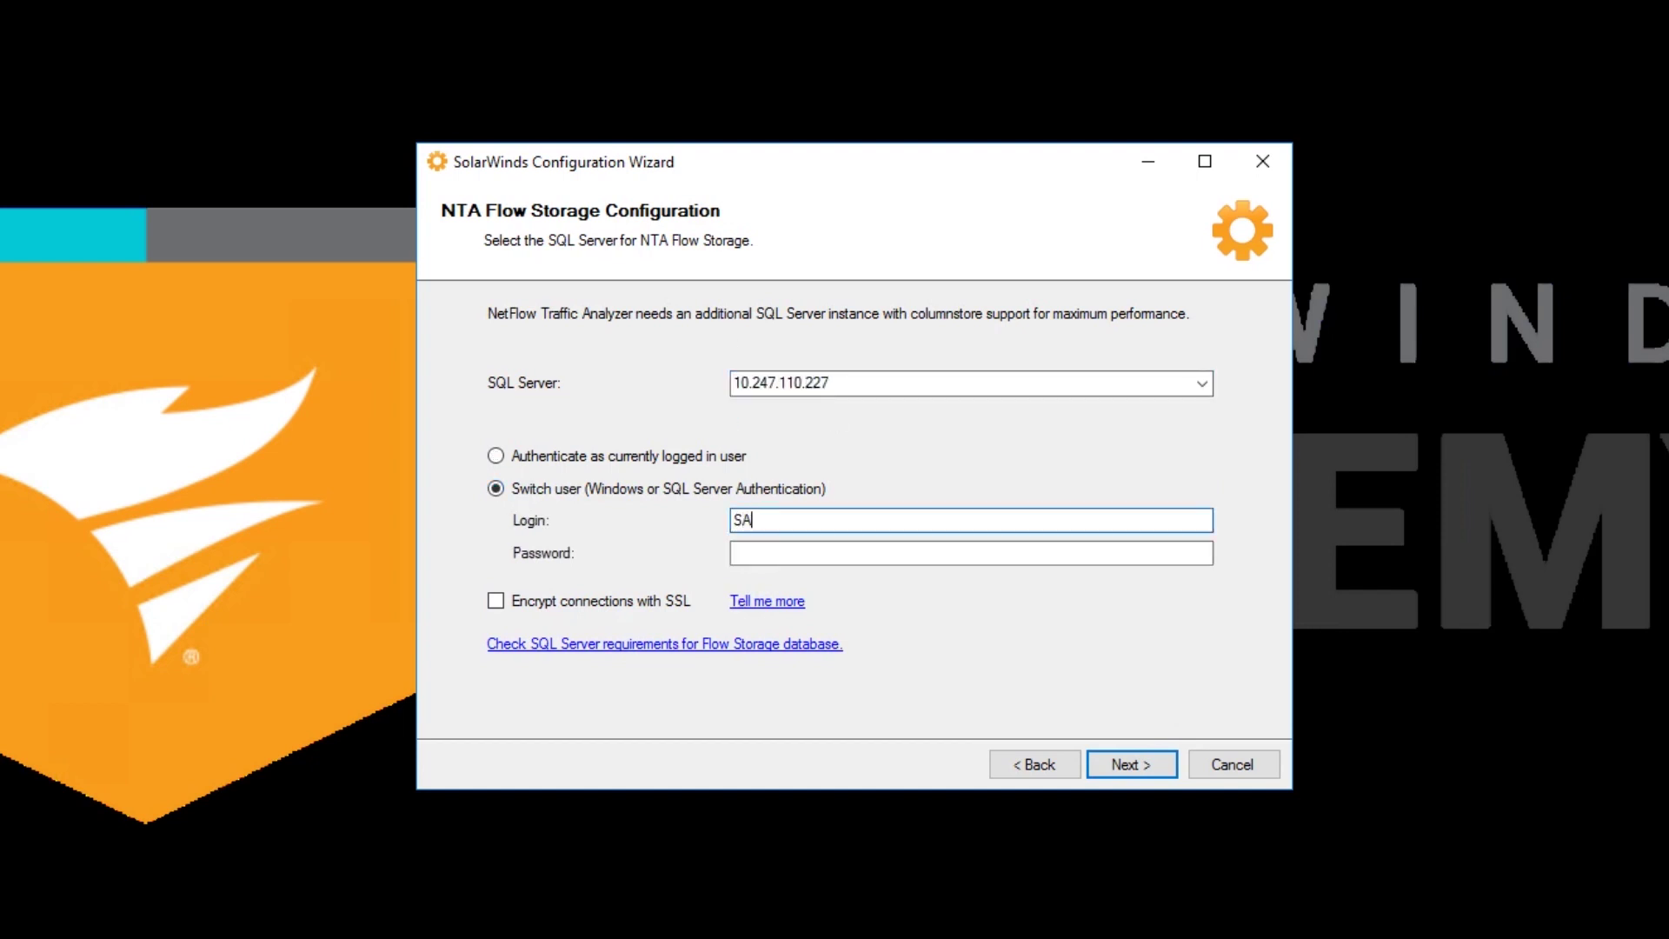
pyautogui.press('Tab')
pyautogui.write('*********')
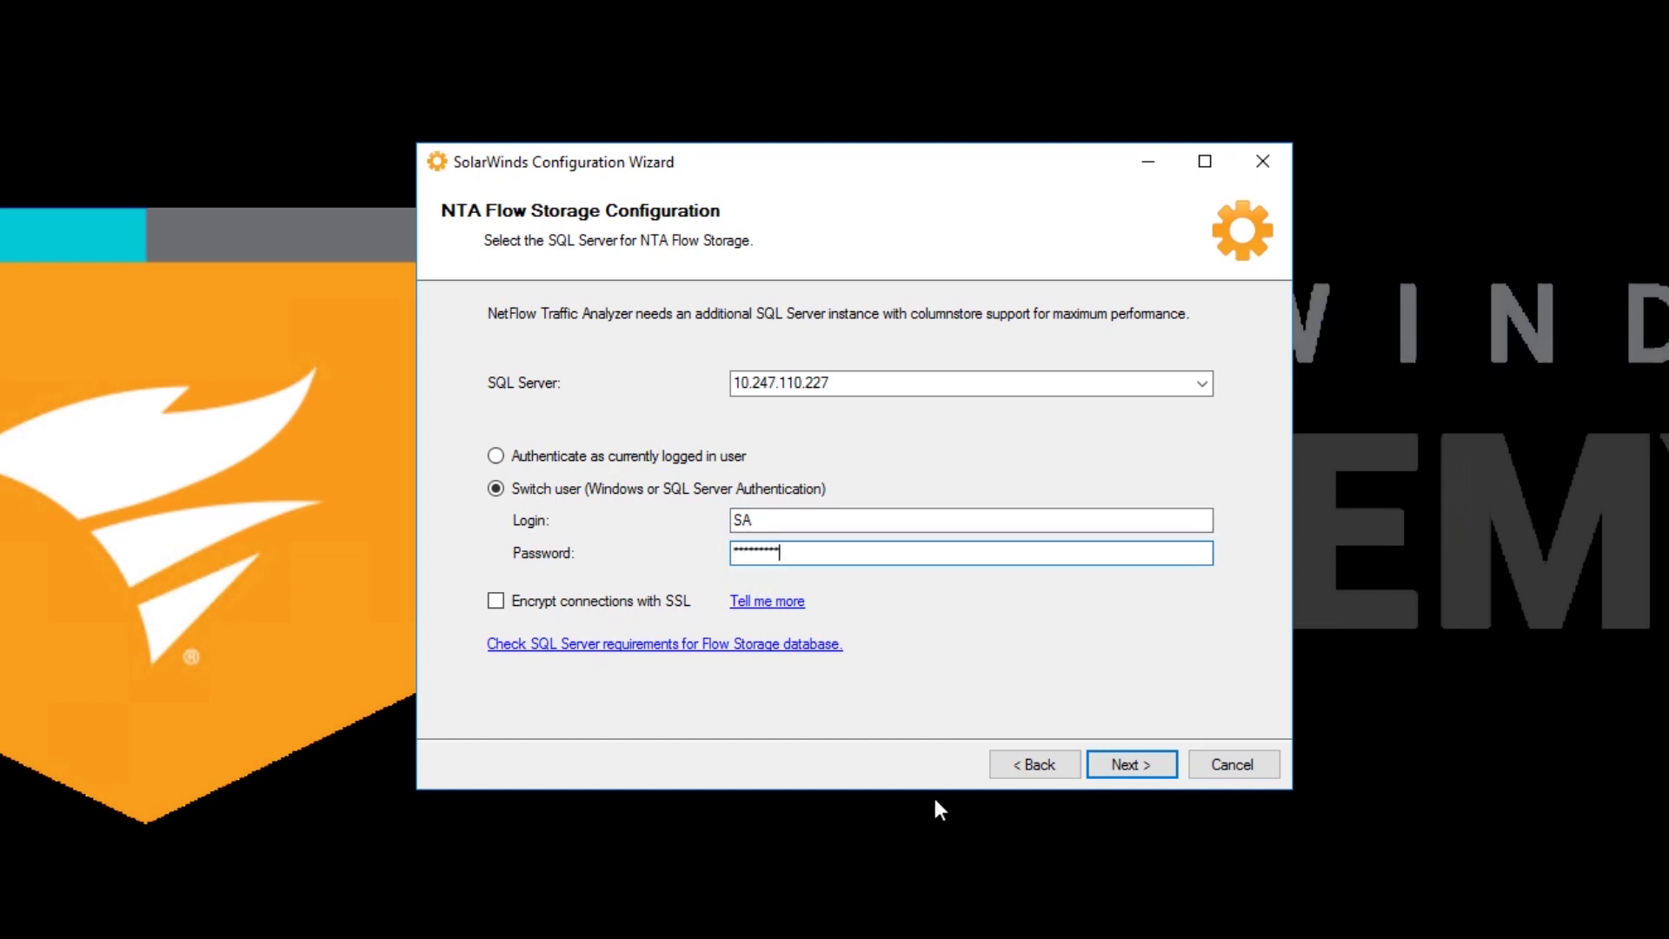
pyautogui.click(1111, 766)
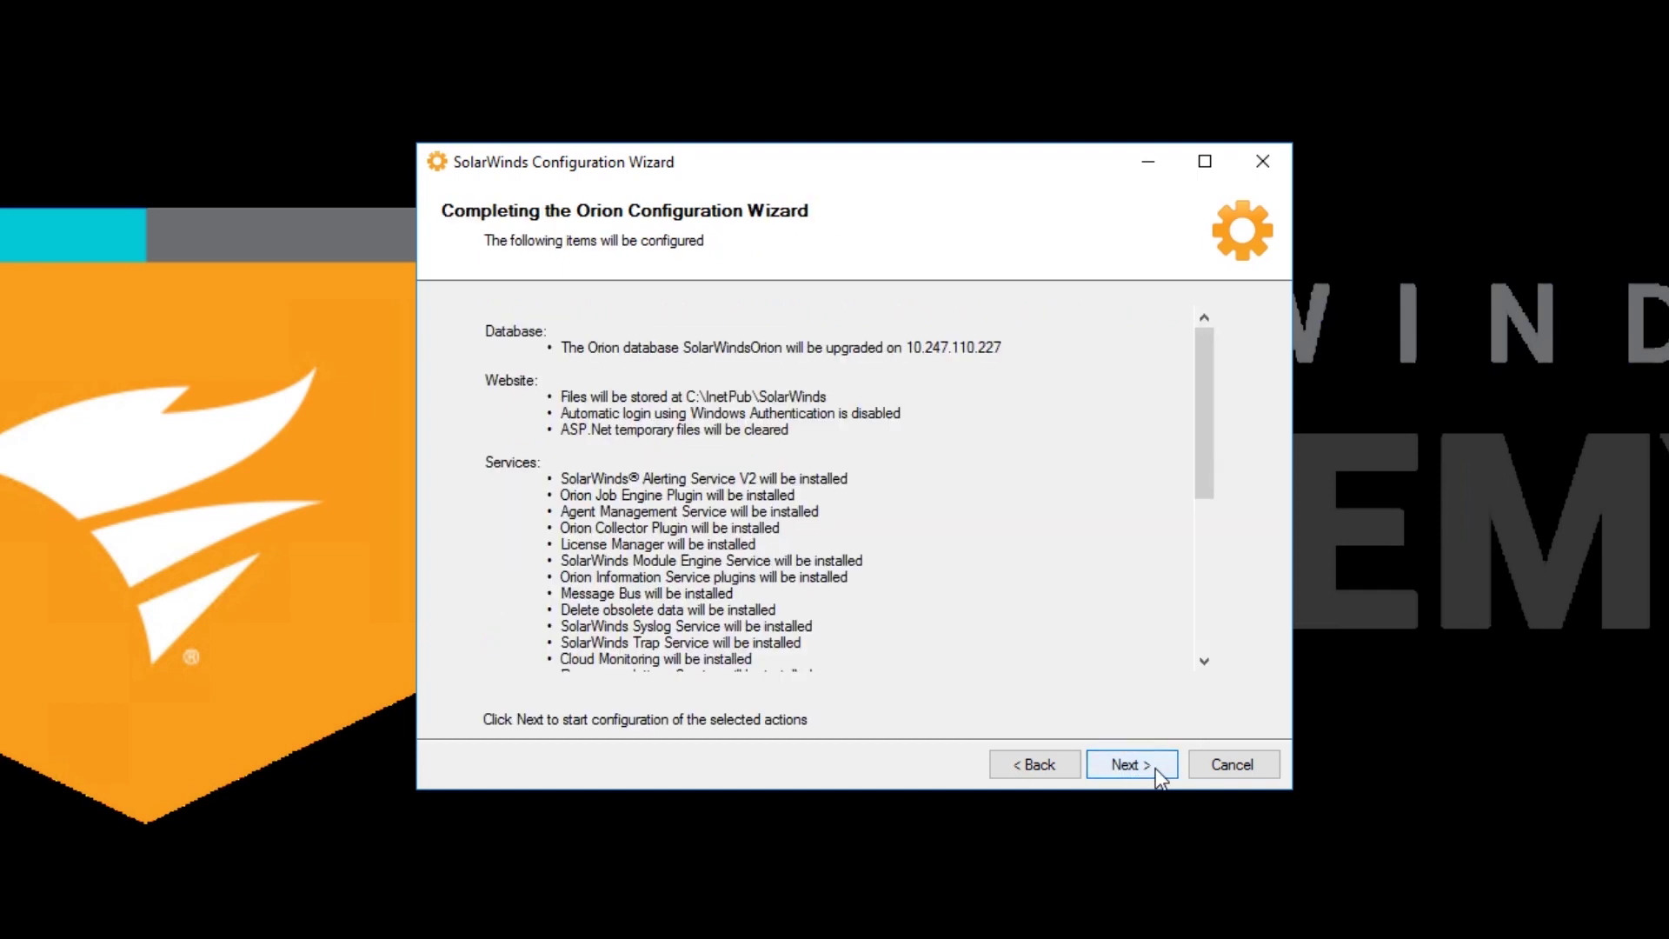
pyautogui.click(1158, 766)
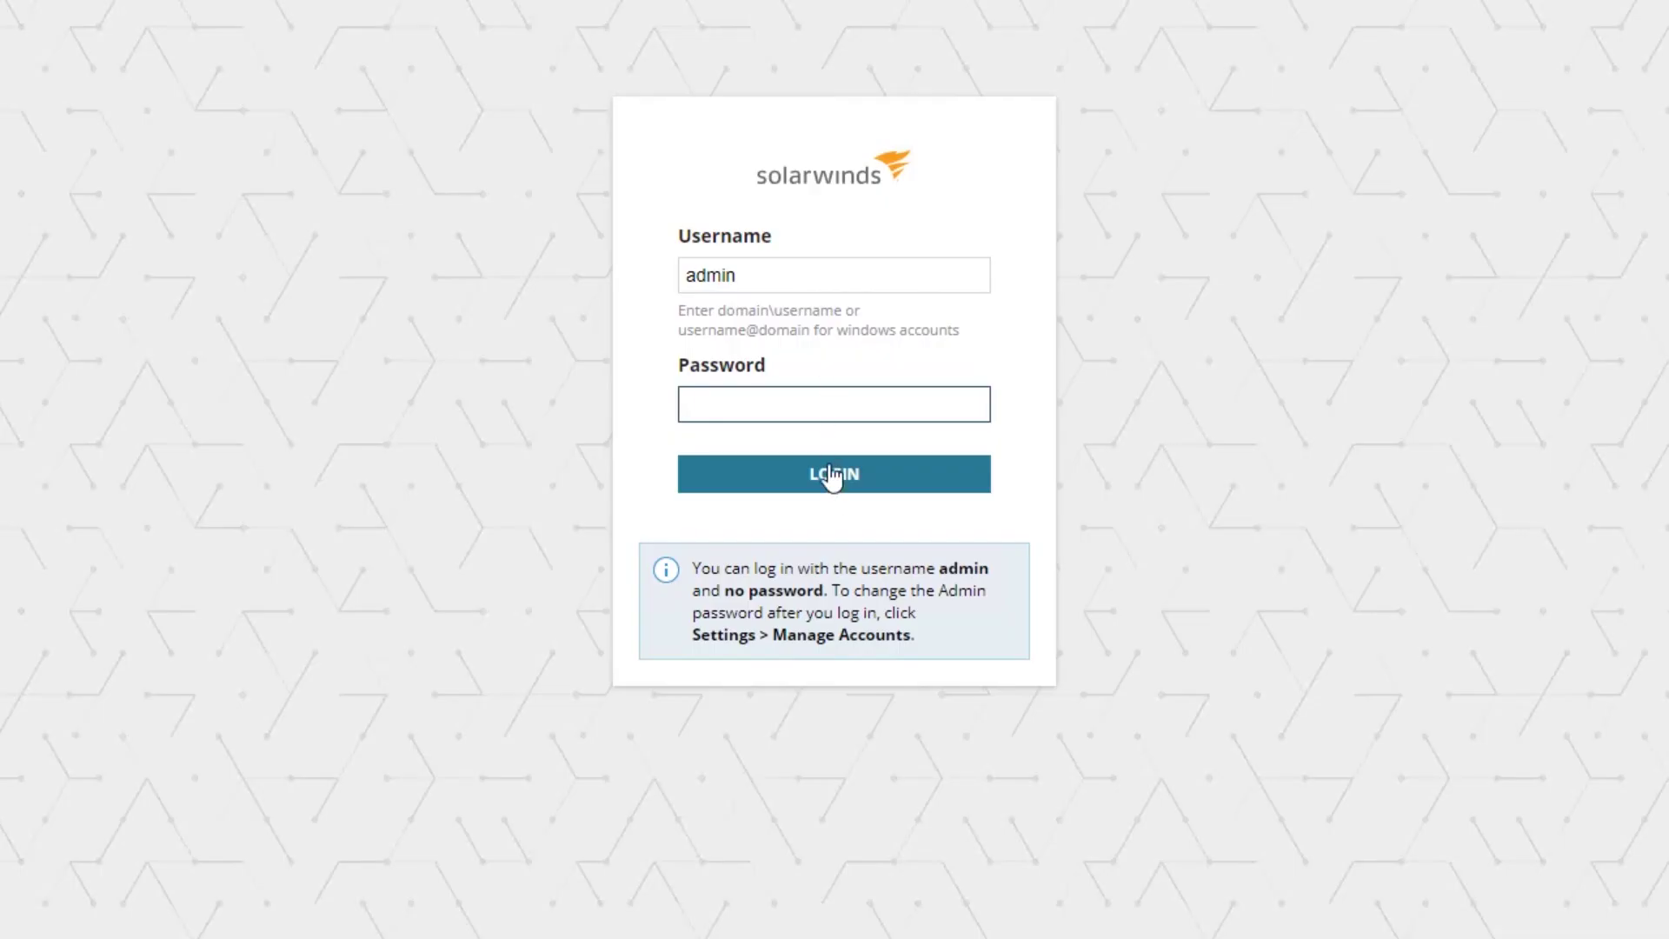
# Log in to the Web Console as the default administrator with a blank password
pyautogui.click(833, 478)
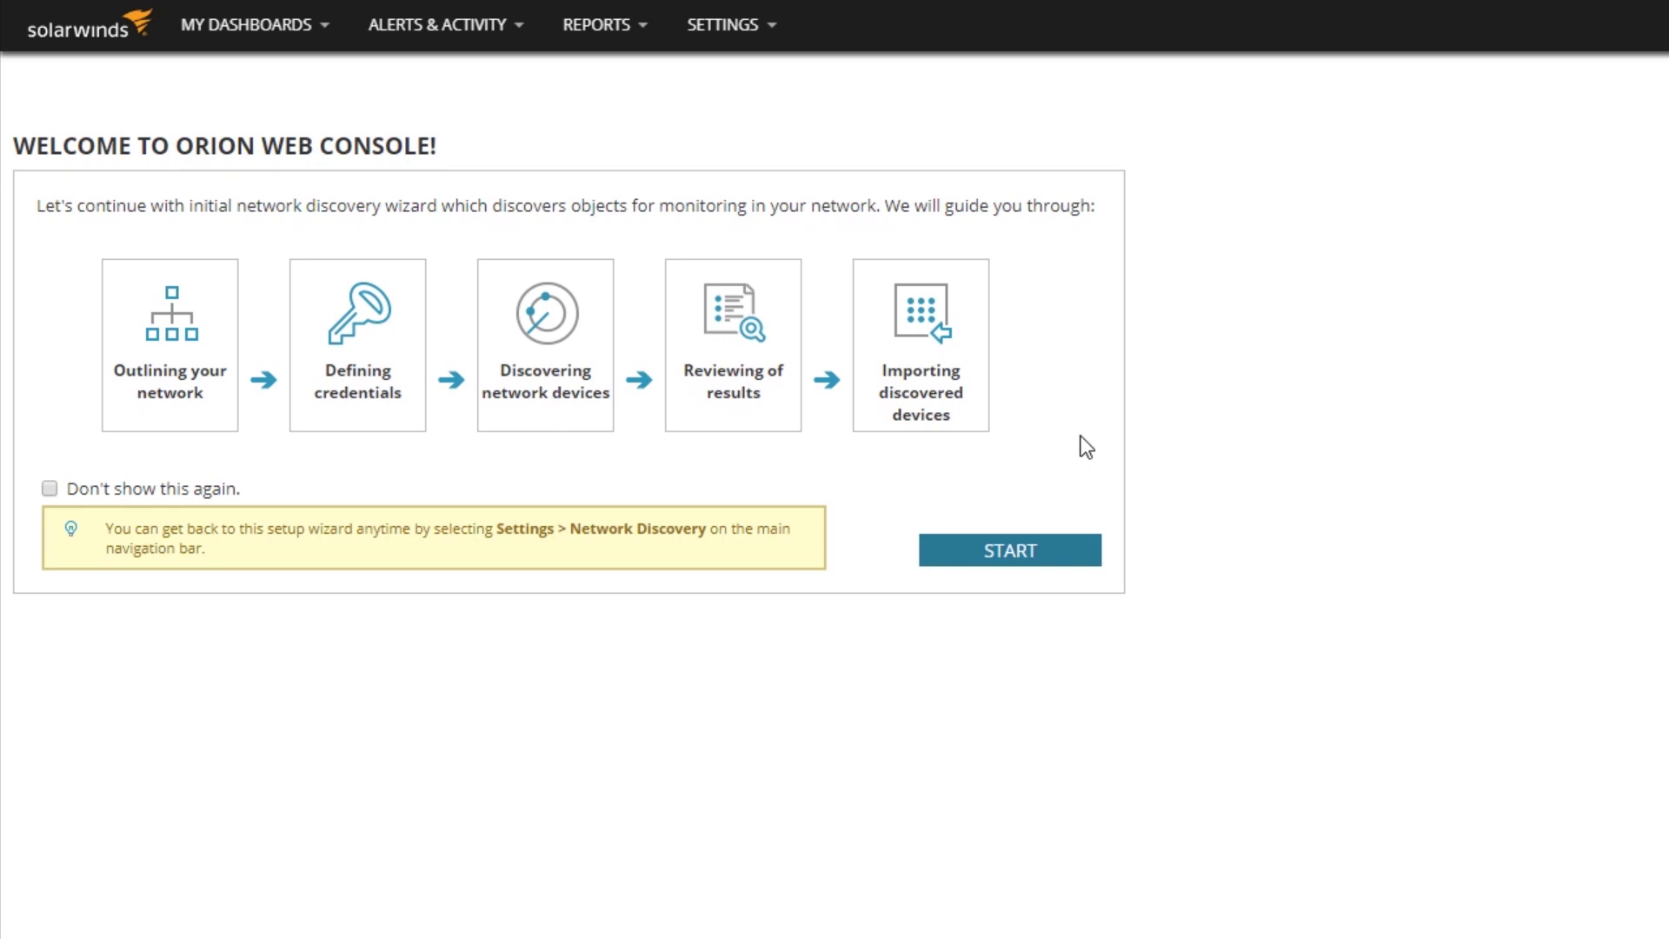